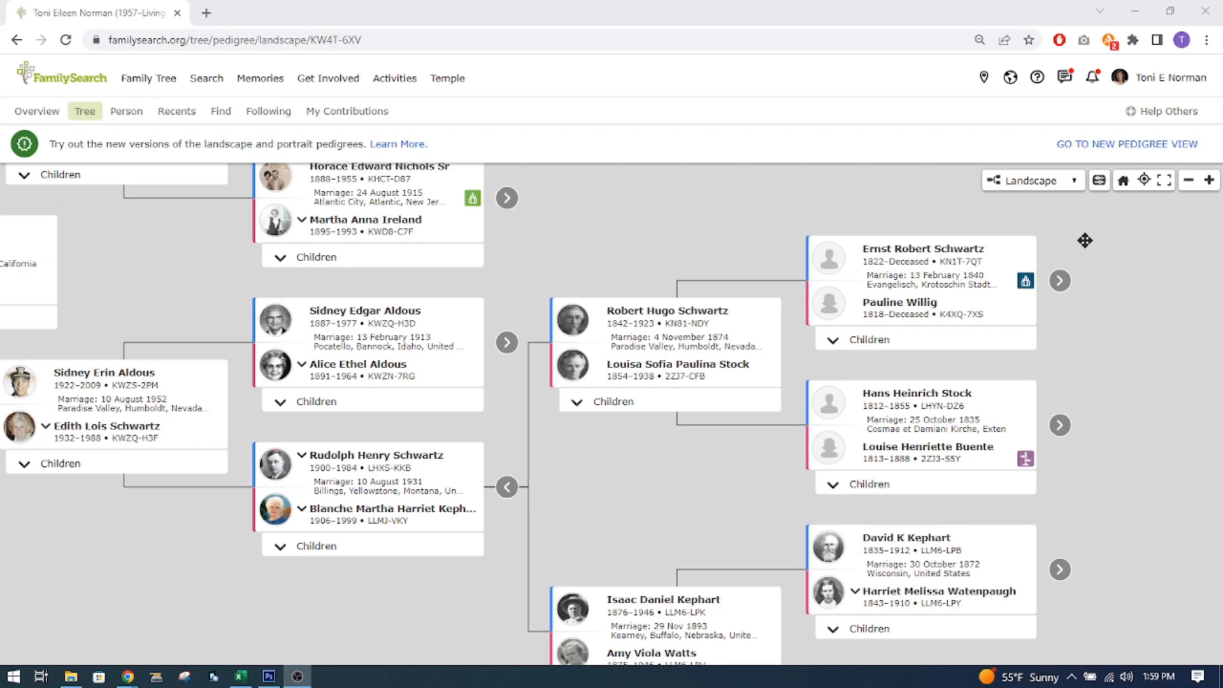
Switch the tree to the First Ancestor view, stop its introduction from showing again and start adding a first ancestor.
left_click(1075, 184)
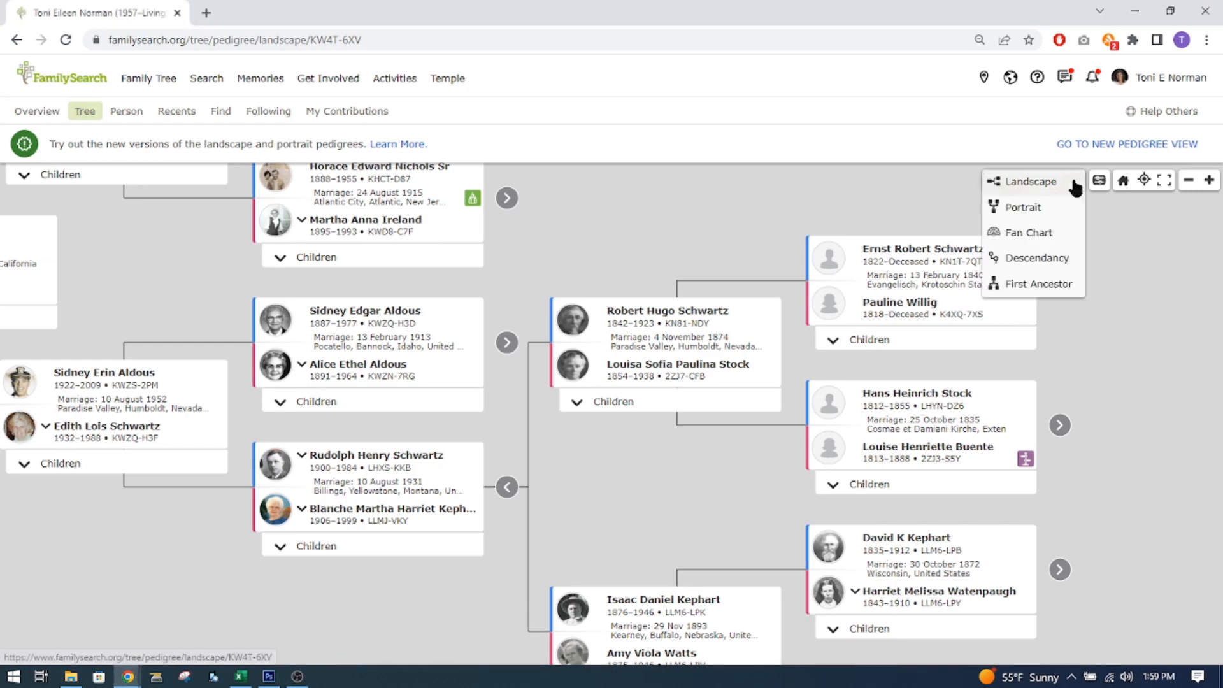
left_click(1033, 285)
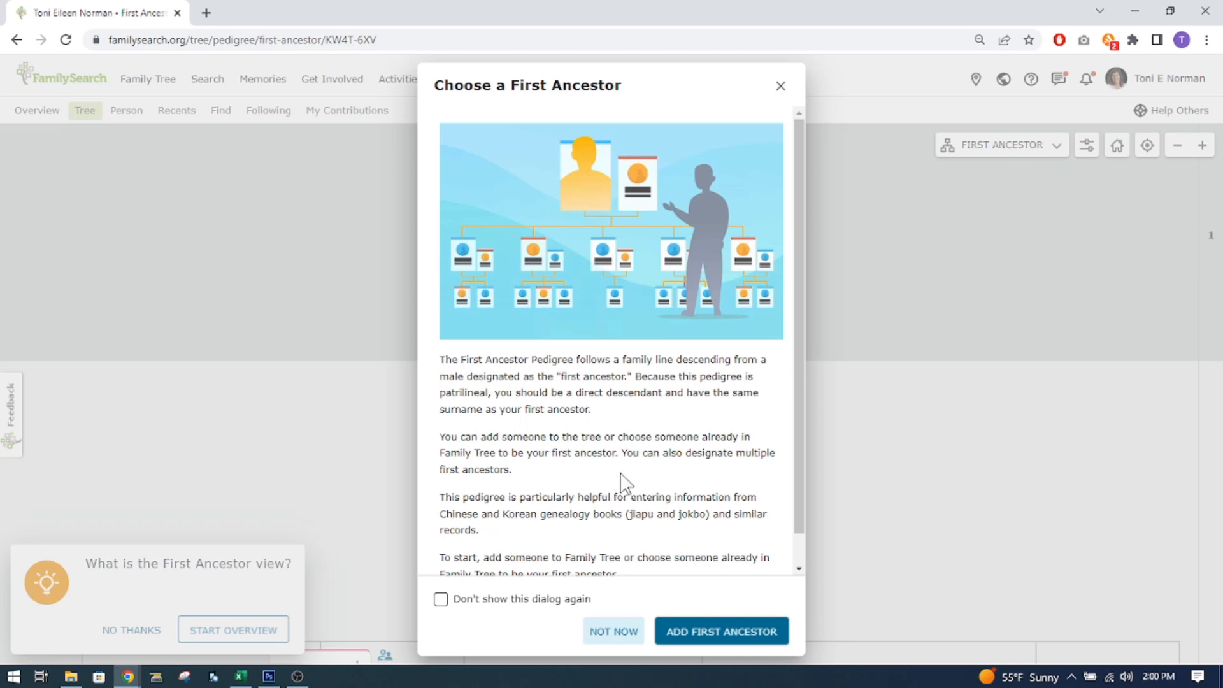
scroll(609, 516, "down", 1)
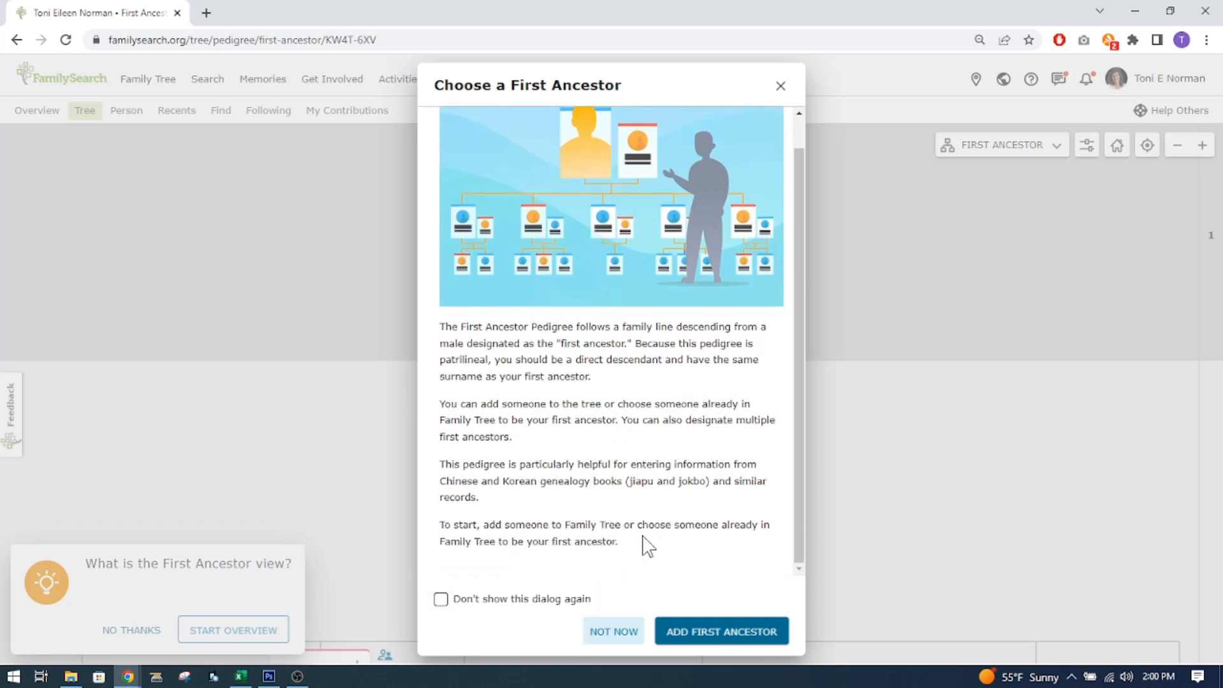
left_click(442, 600)
left_click(717, 636)
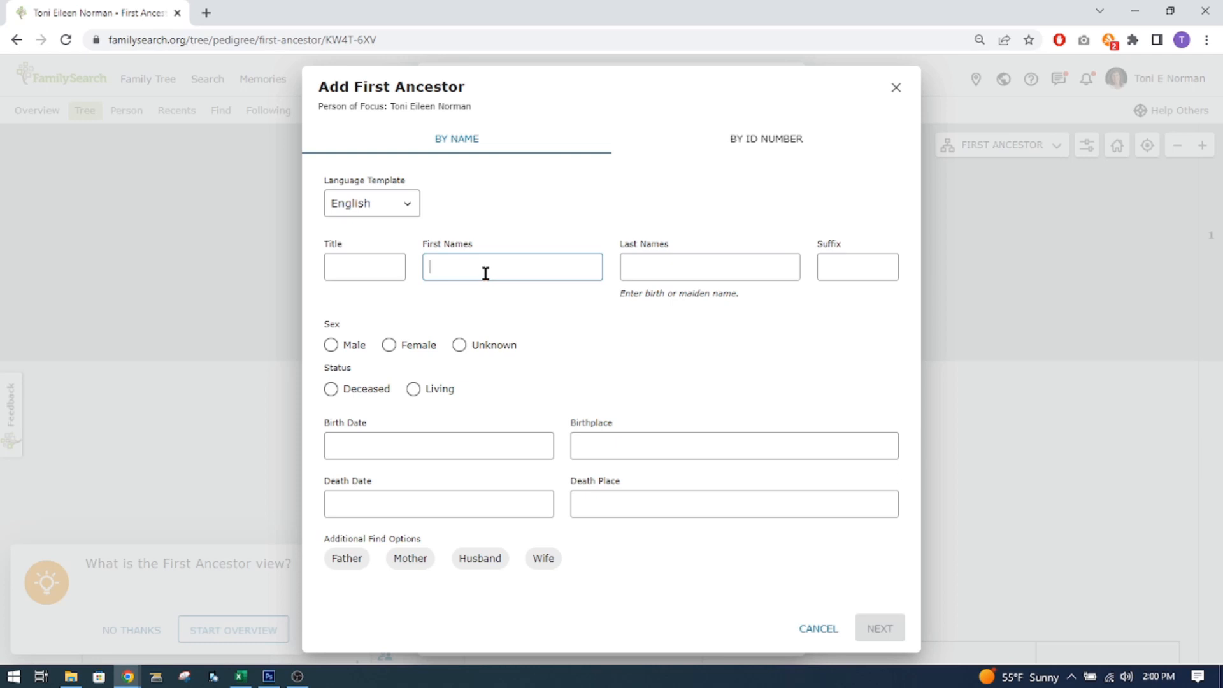
Enter the ancestor's first and last names, and set the sex to Male and the status to Deceased.
type("Charles")
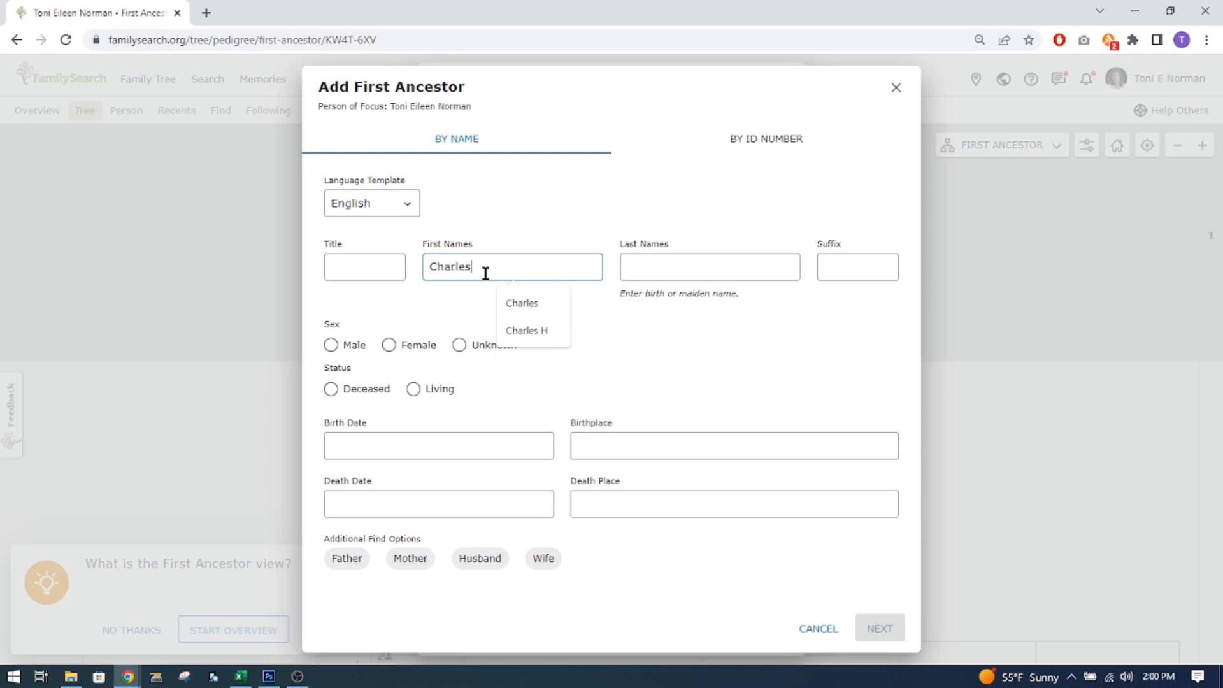
left_click(526, 304)
left_click(654, 266)
type("Aldous")
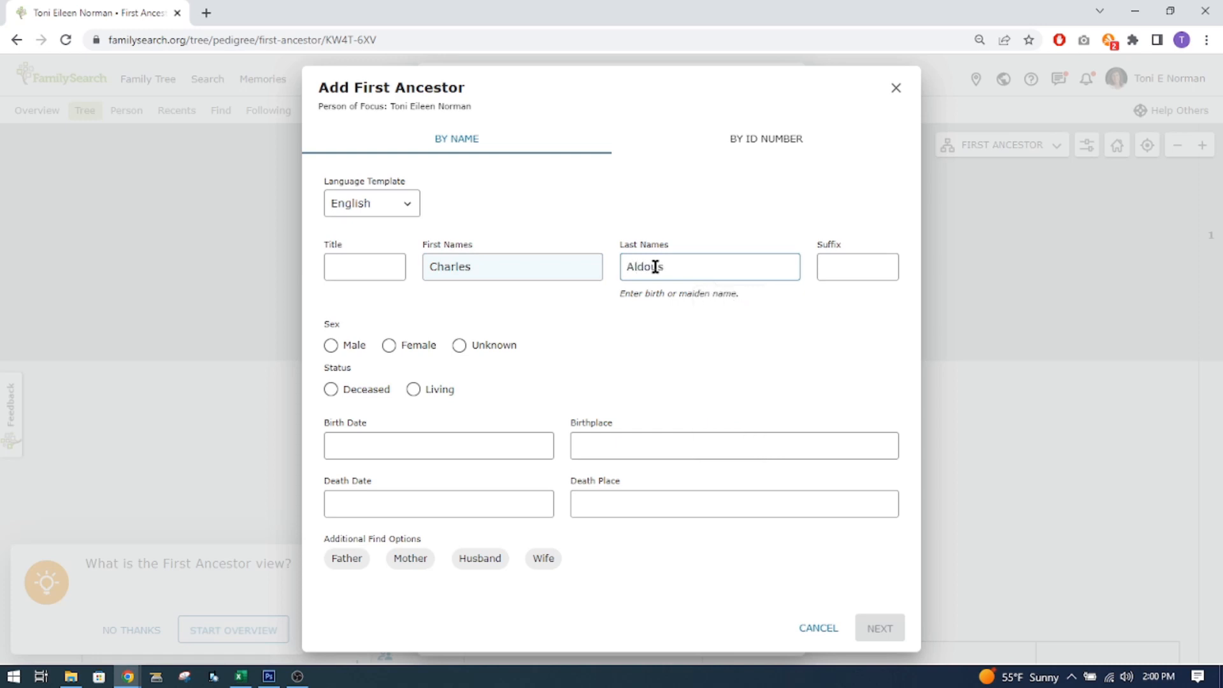
left_click(332, 346)
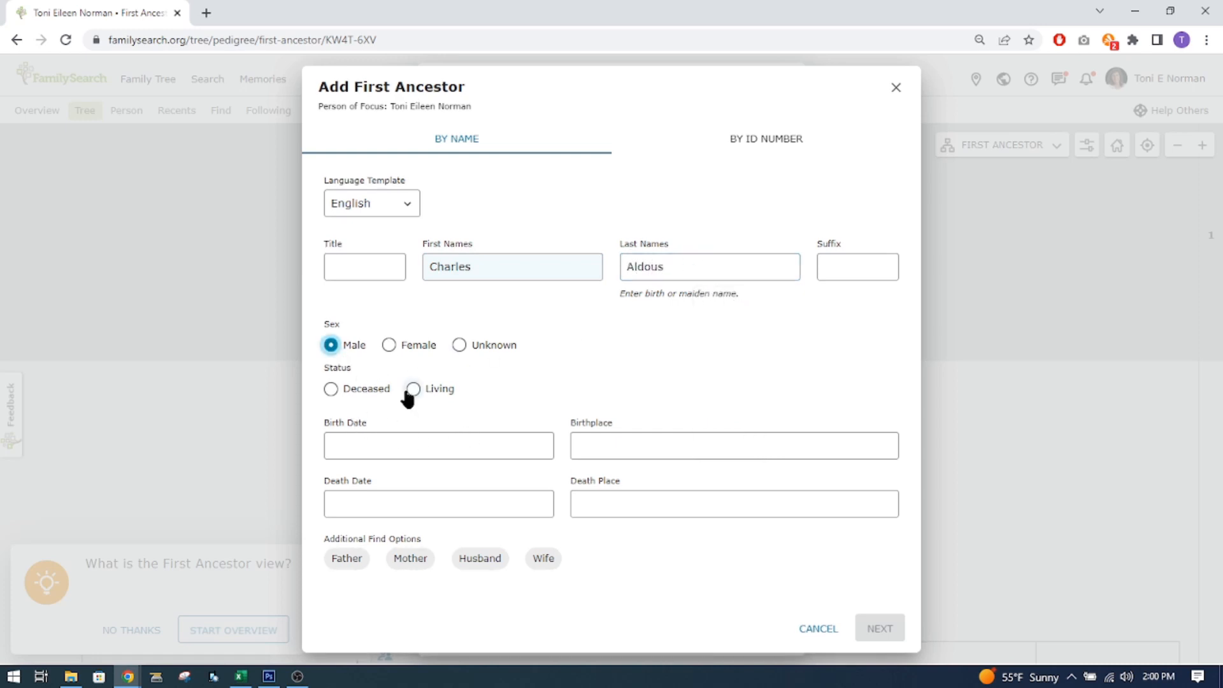
left_click(331, 388)
Set the birthplace to the standardized place England and search for possible matches.
scroll(553, 481, "down", 1)
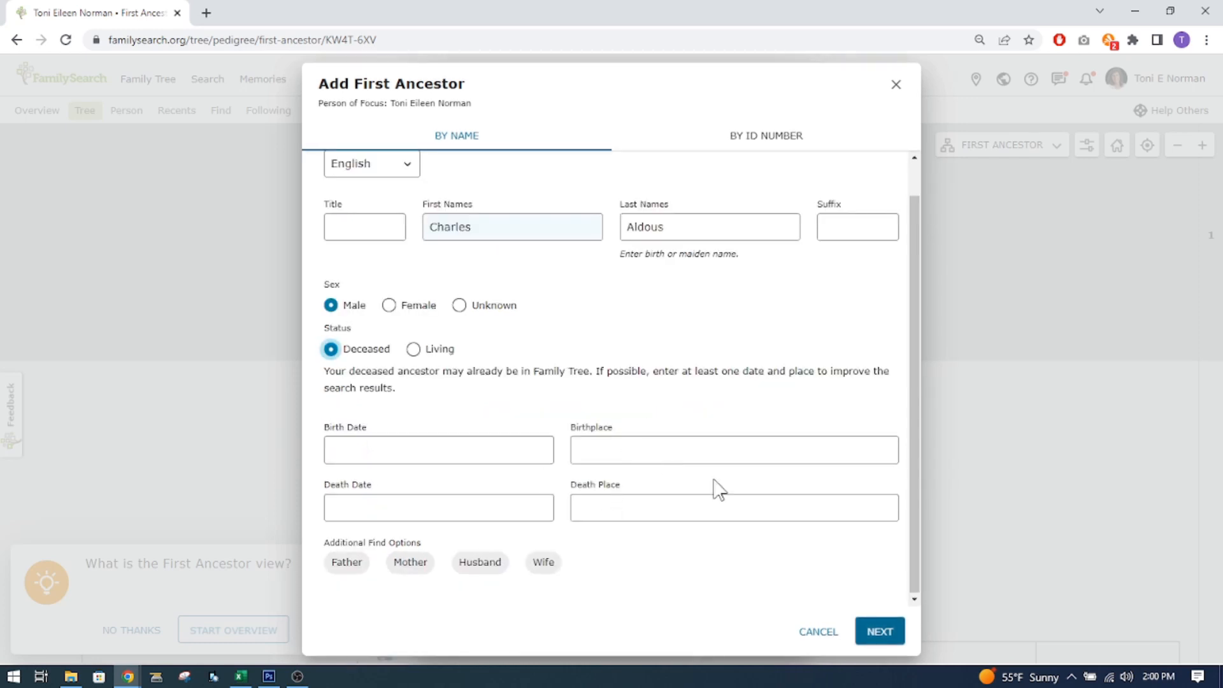
left_click(592, 453)
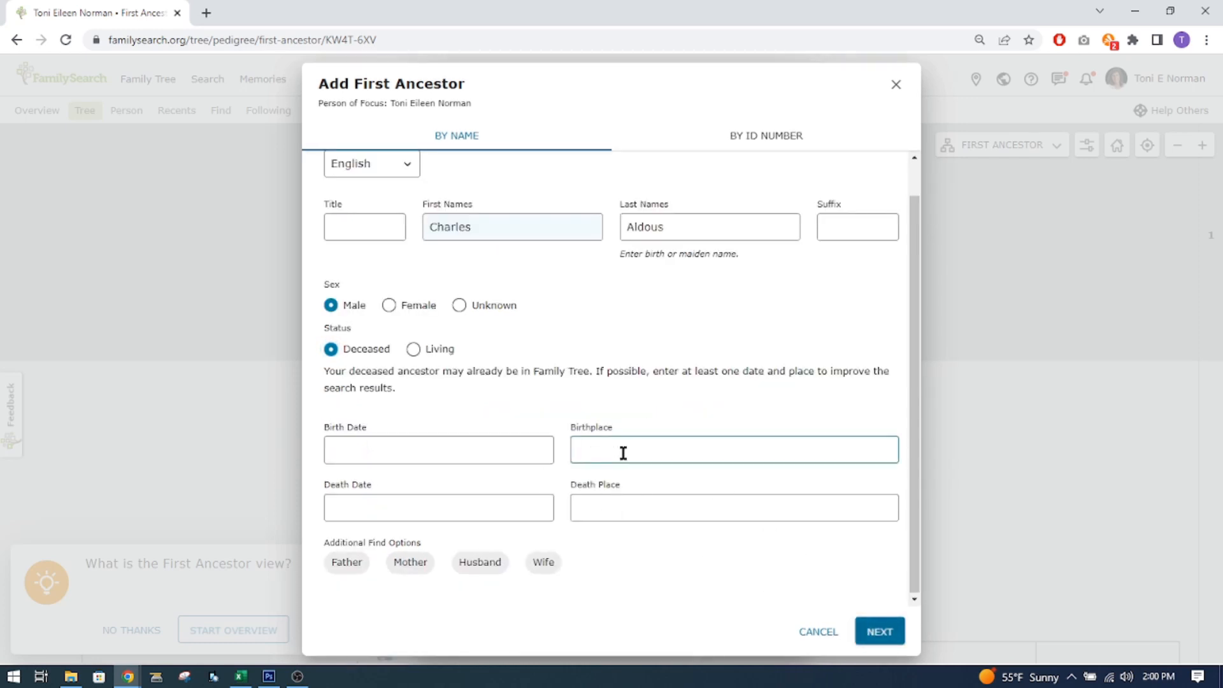
type("England")
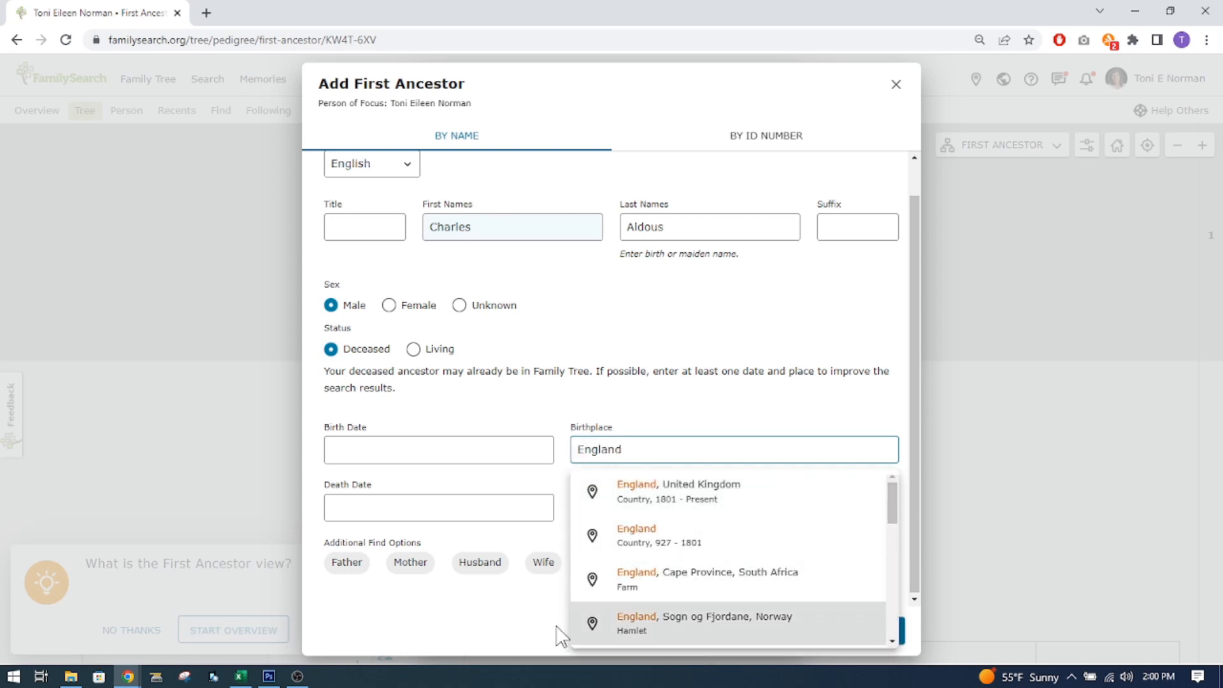
left_click(914, 573)
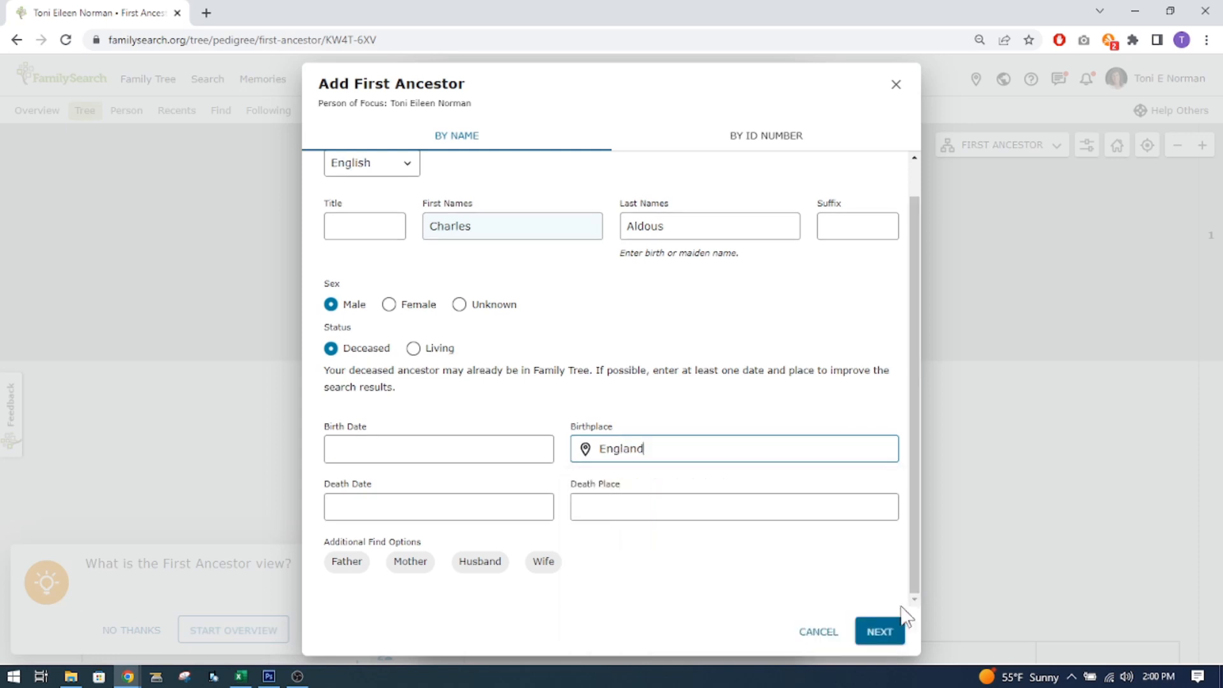
left_click(883, 636)
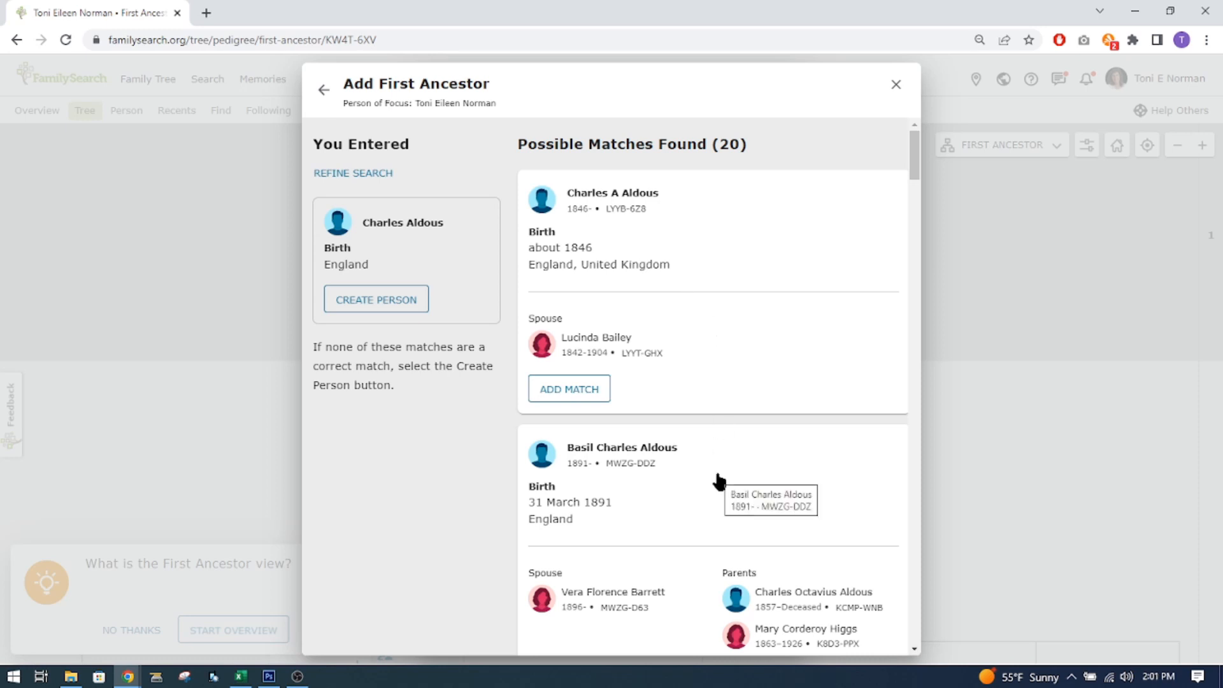
Examine the possible matches, comparing their birth details, spouses and parents with the intended ancestor.
scroll(717, 474, "down", 3)
scroll(717, 475, "down", 3)
scroll(720, 480, "down", 2)
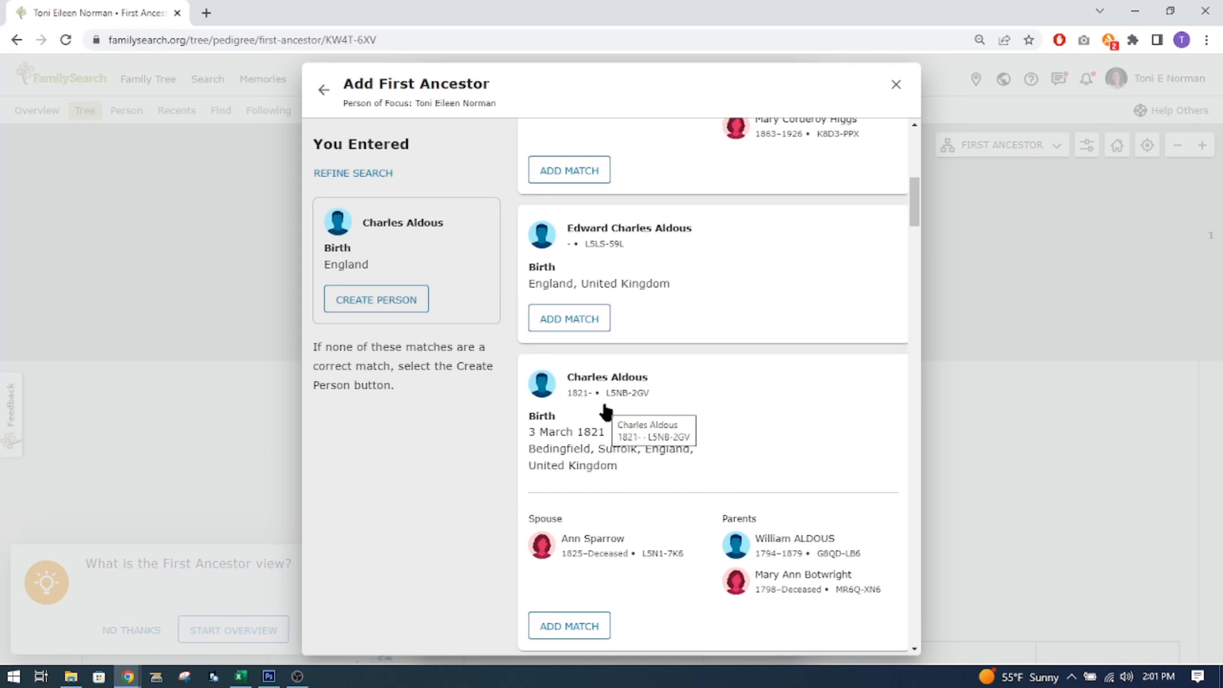
scroll(605, 412, "down", 2)
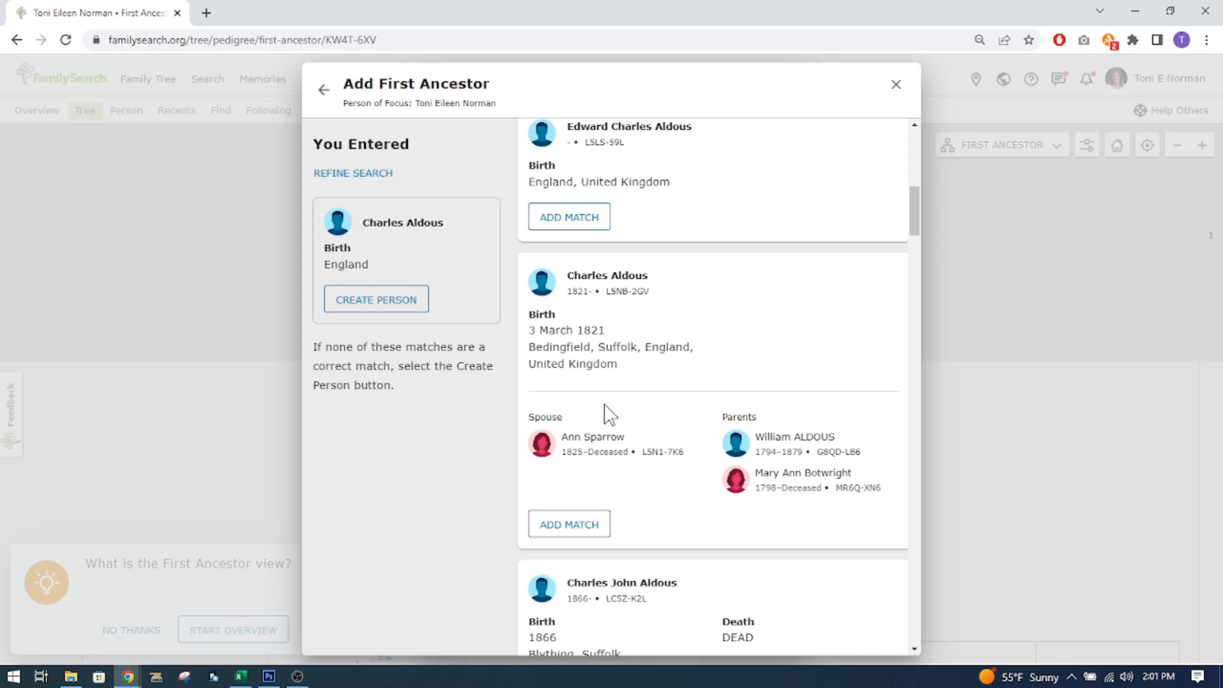
scroll(709, 539, "down", 2)
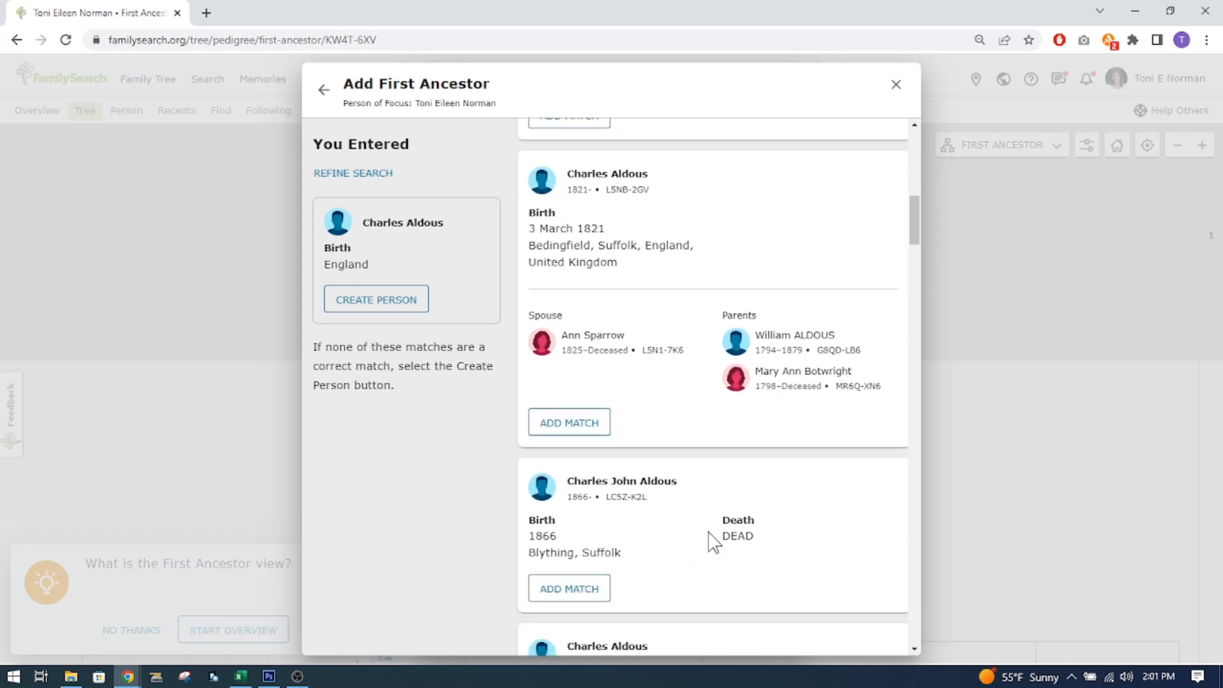
scroll(713, 542, "down", 3)
scroll(710, 541, "down", 6)
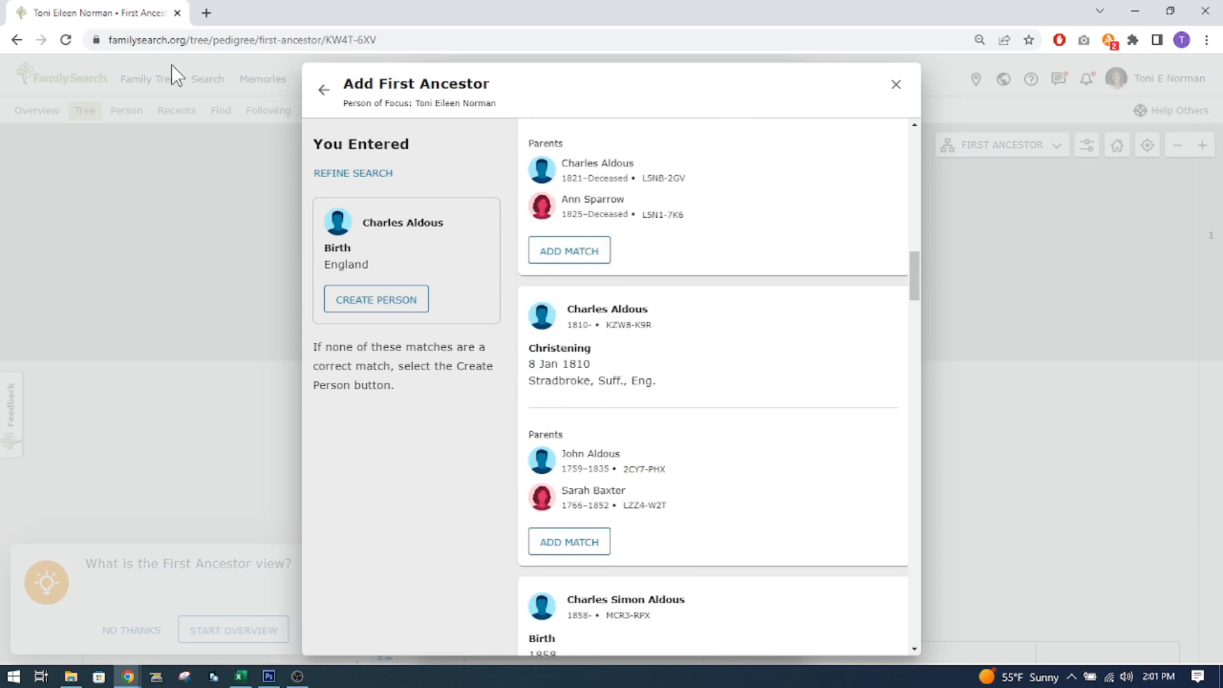
Open FamilySearch in a second browser tab and display the family tree there in Landscape view.
left_click(206, 12)
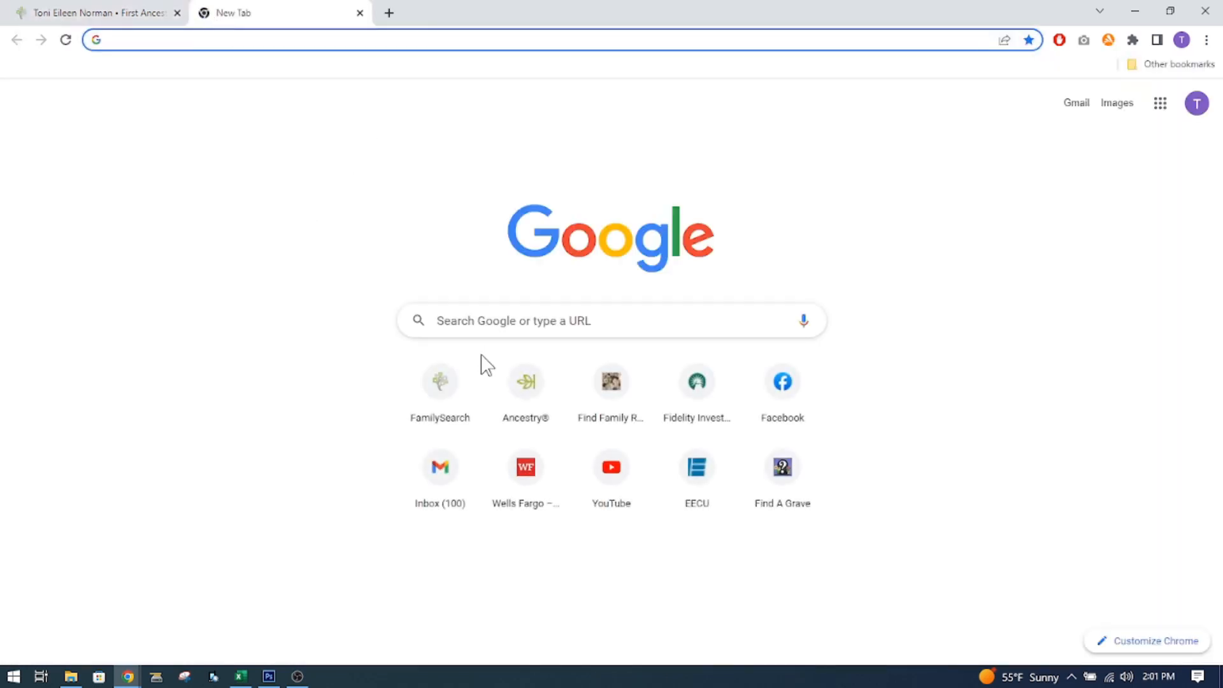
left_click(449, 396)
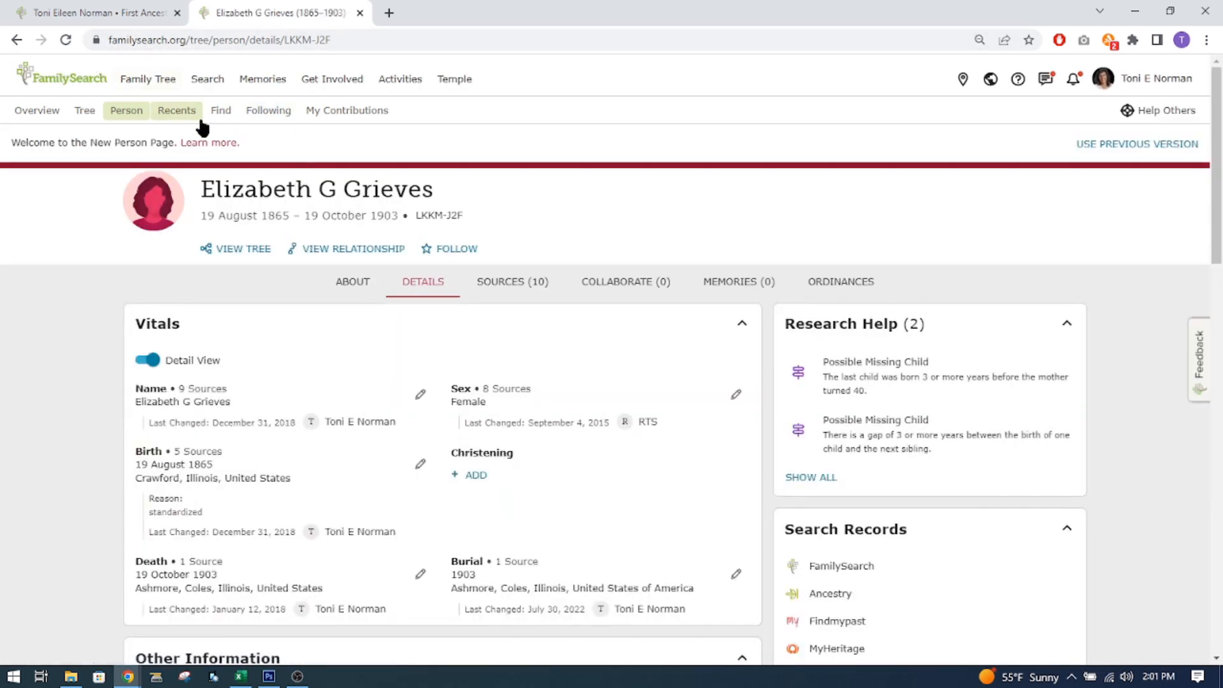
left_click(92, 116)
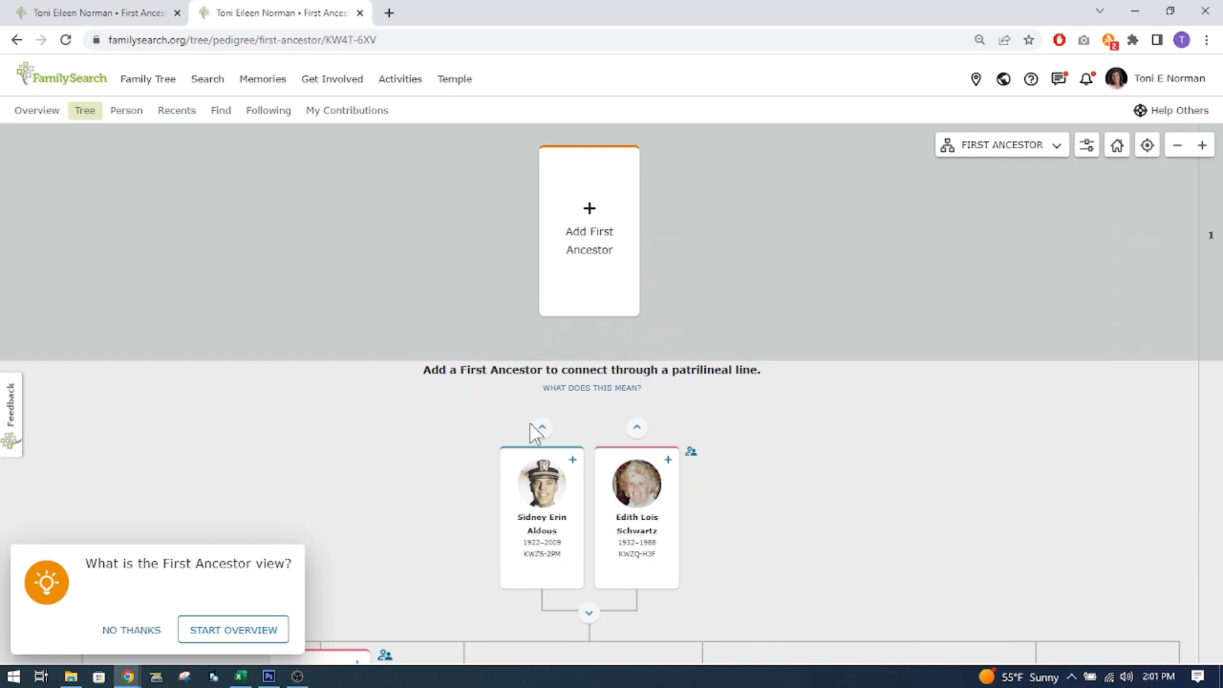
left_click(1057, 147)
left_click(1000, 181)
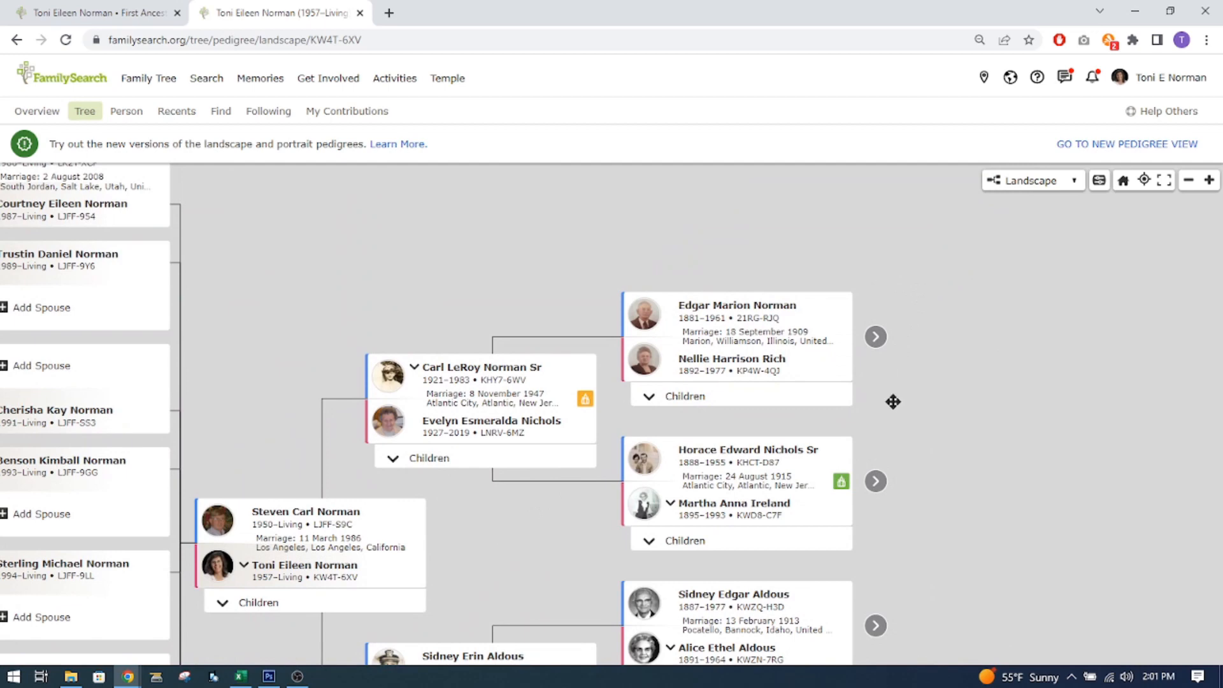
Trace the focus person's father's direct male line back through the pedigree, expanding successive generations to ancestors born in the 1700s.
scroll(448, 540, "down", 5)
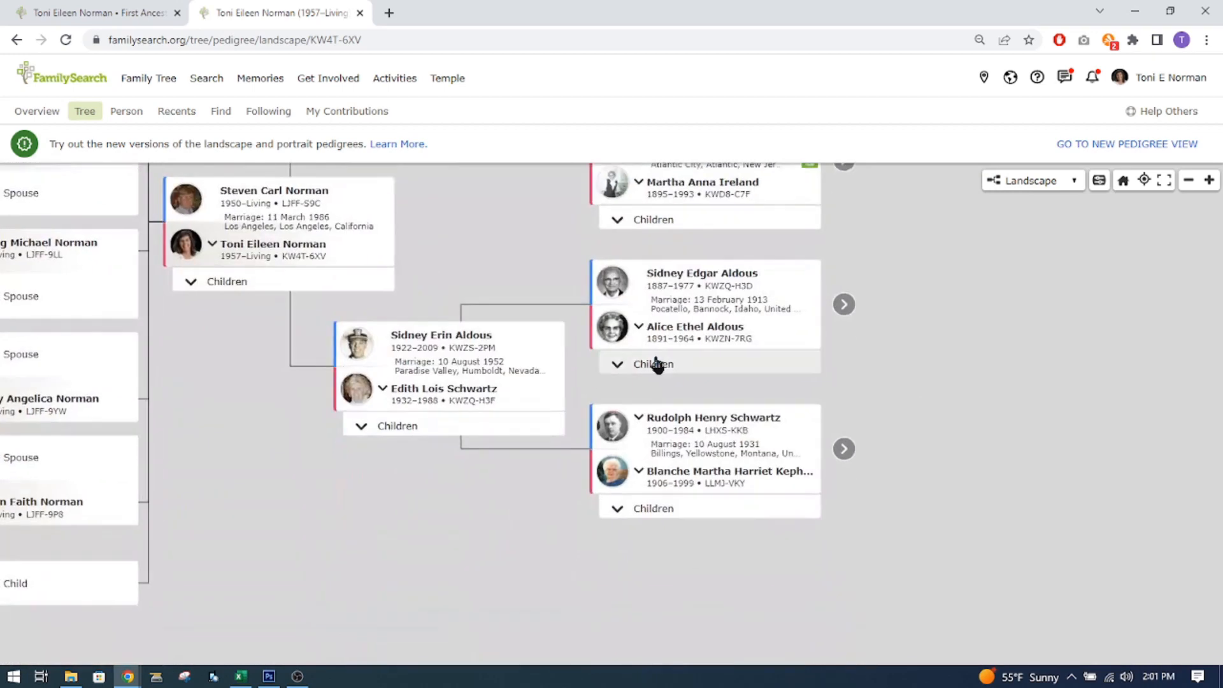
left_click(844, 304)
left_click_drag(926, 290, 452, 421)
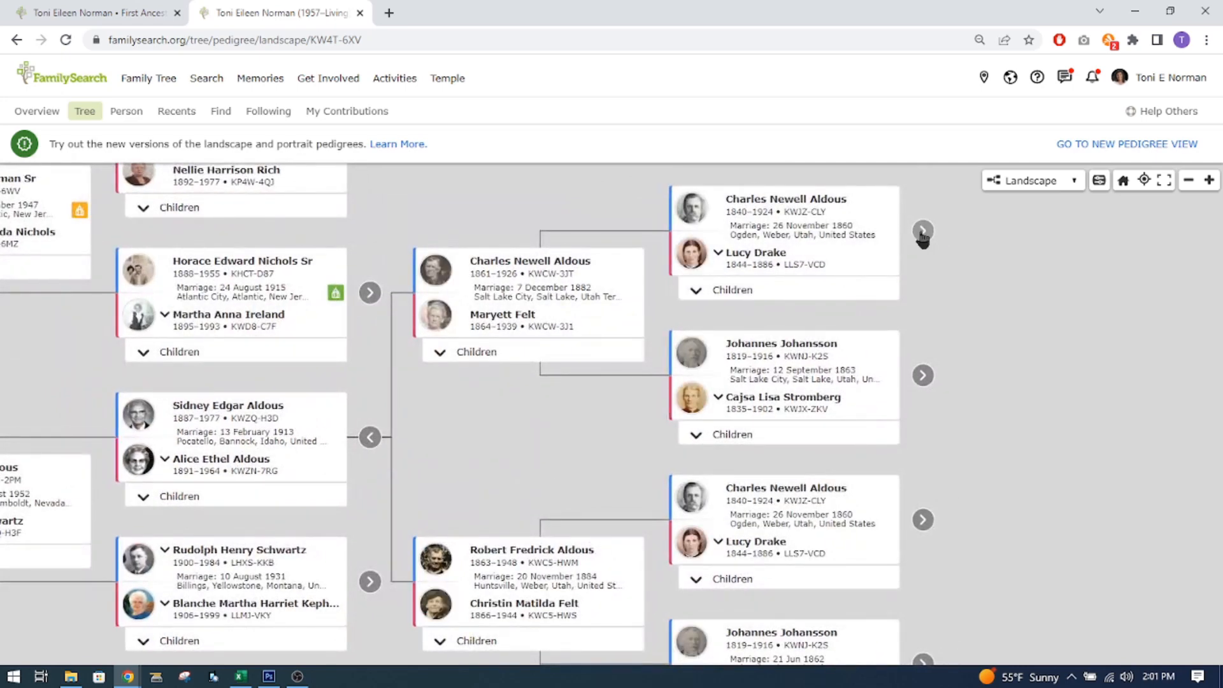
left_click_drag(952, 251, 847, 337)
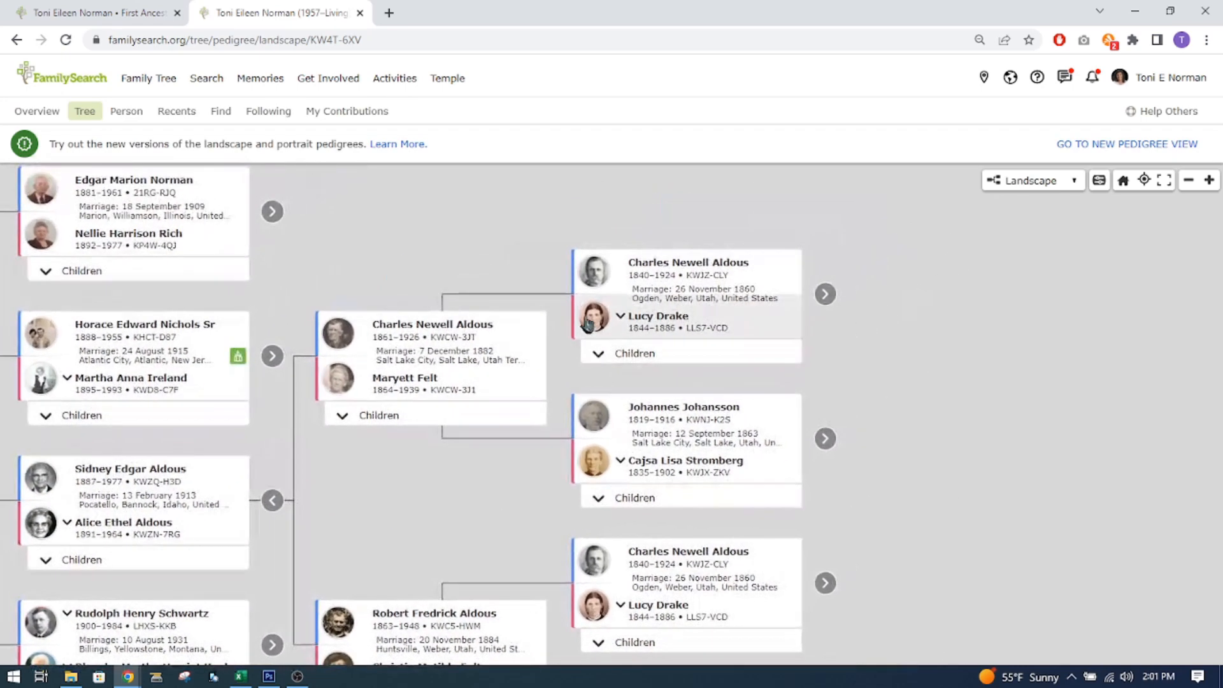
left_click(824, 297)
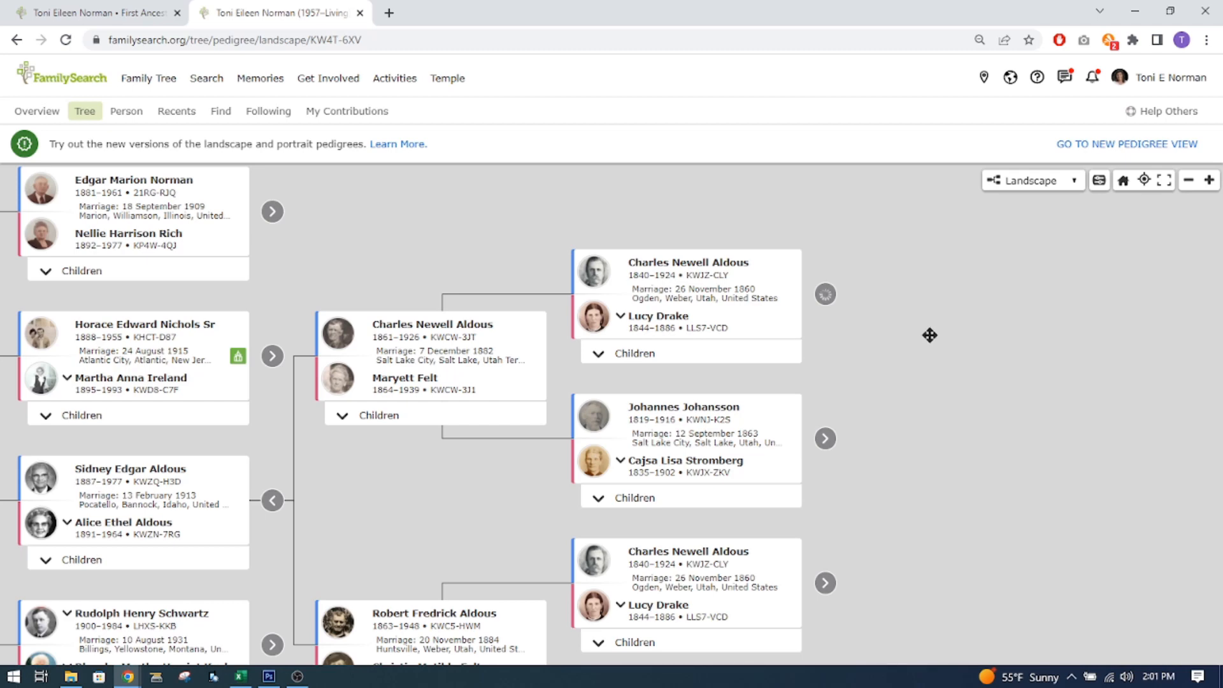
left_click_drag(930, 335, 350, 573)
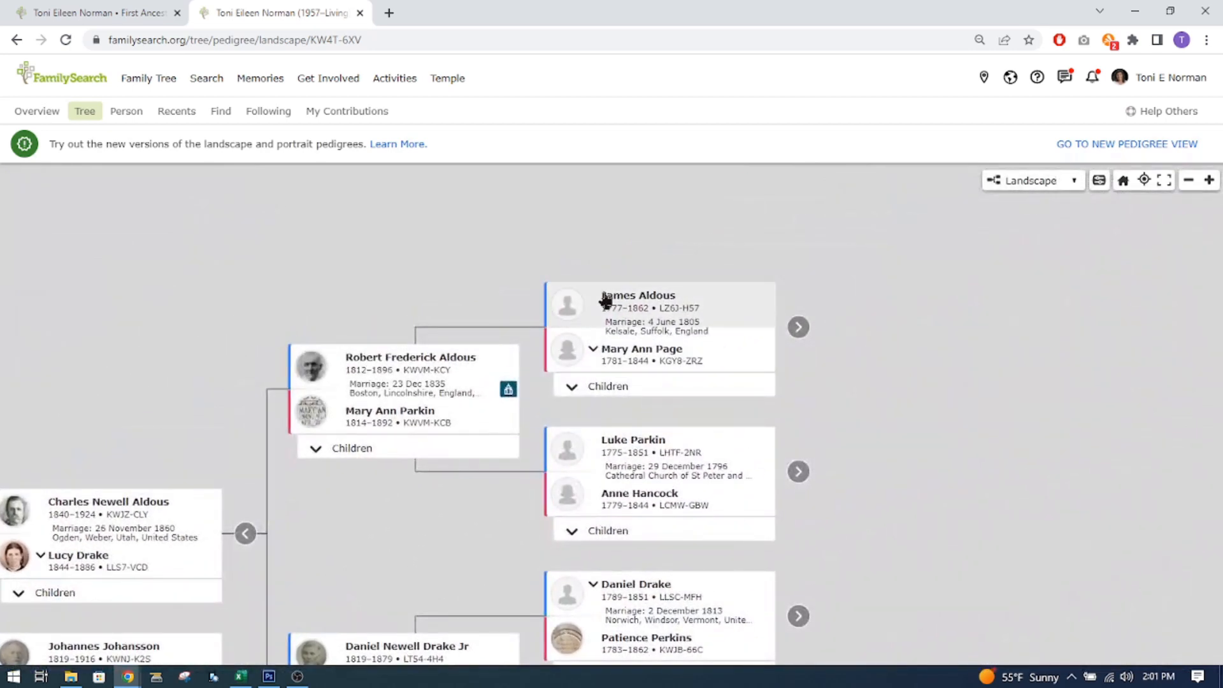
left_click(798, 327)
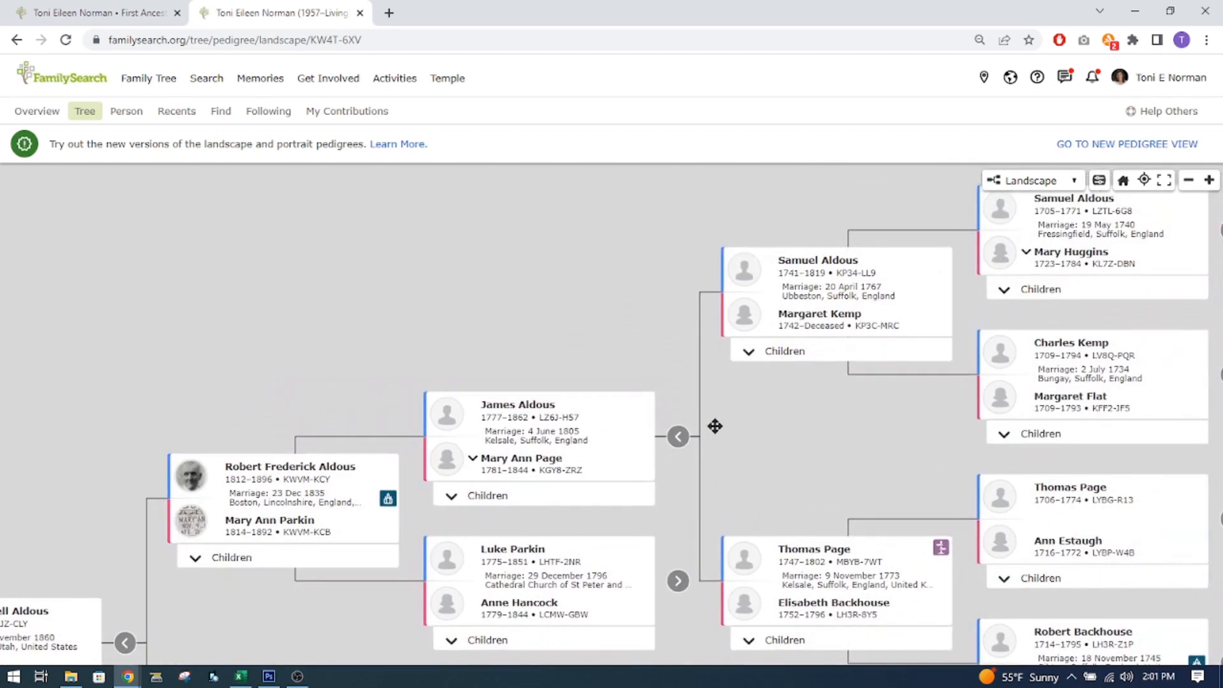
left_click_drag(715, 426, 503, 528)
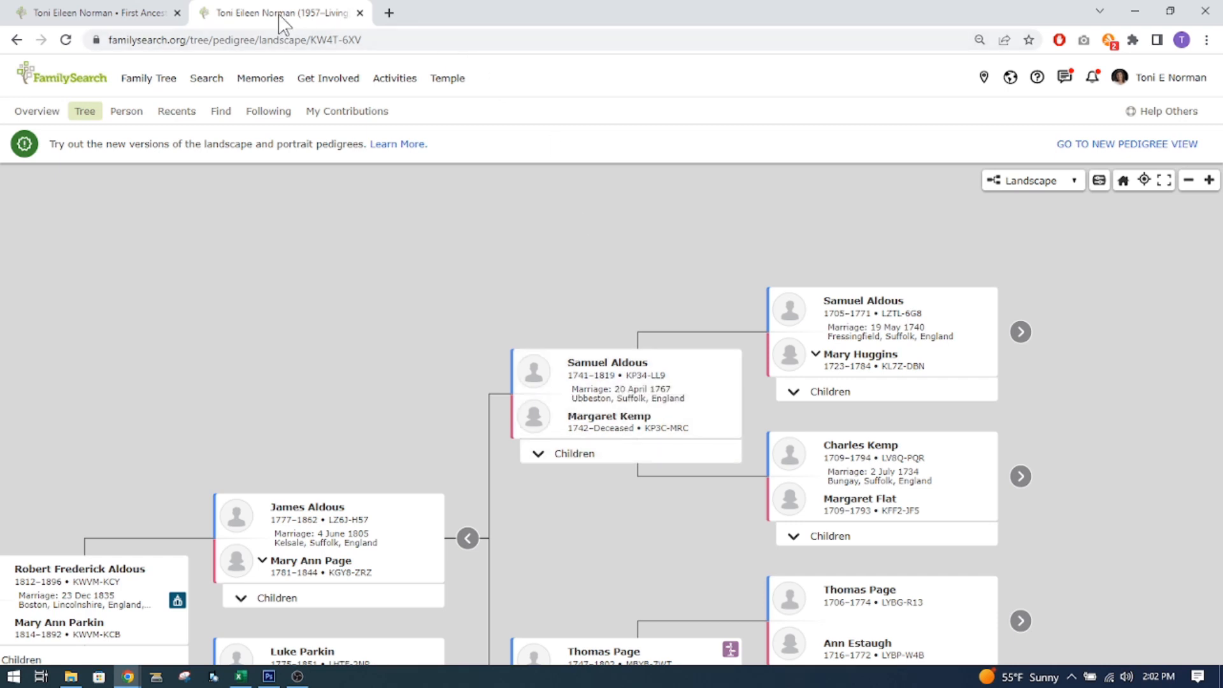
Close the second browser tab and return from the possible matches to the ancestor entry form.
left_click(360, 13)
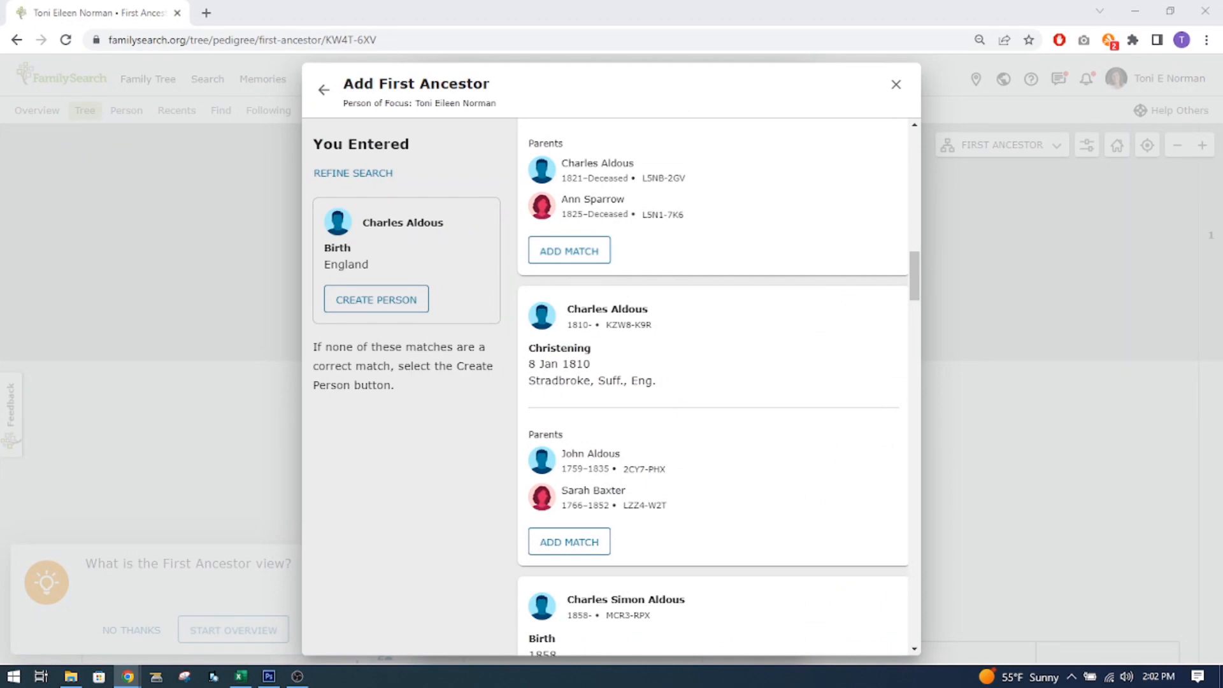
scroll(554, 344, "up", 15)
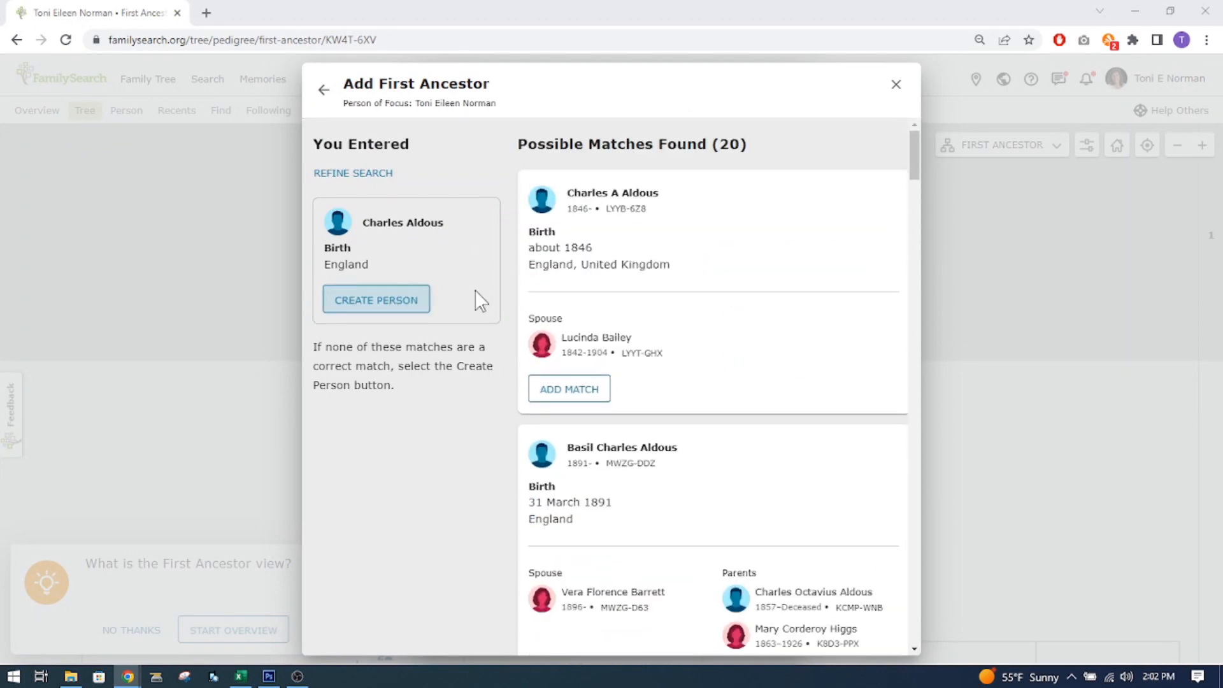
left_click(323, 91)
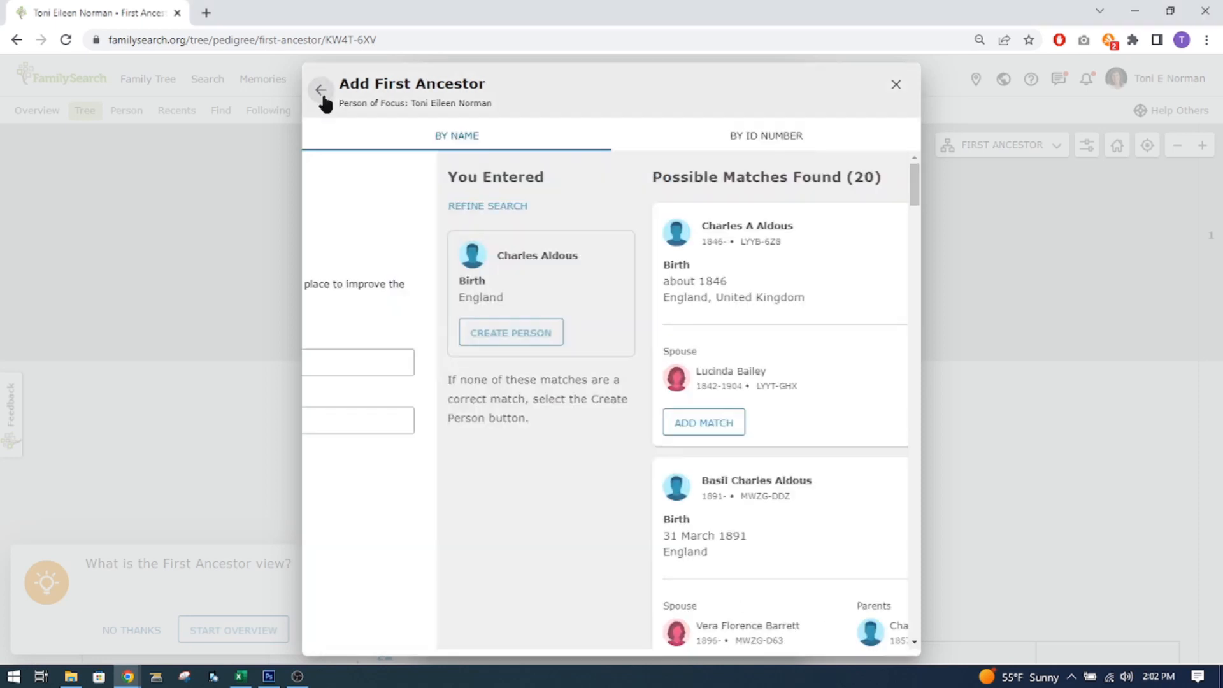
Replace the first name with that of the ancestor found in the pedigree and enter the ancestor's birth year as a standardized date.
left_click_drag(513, 267, 328, 265)
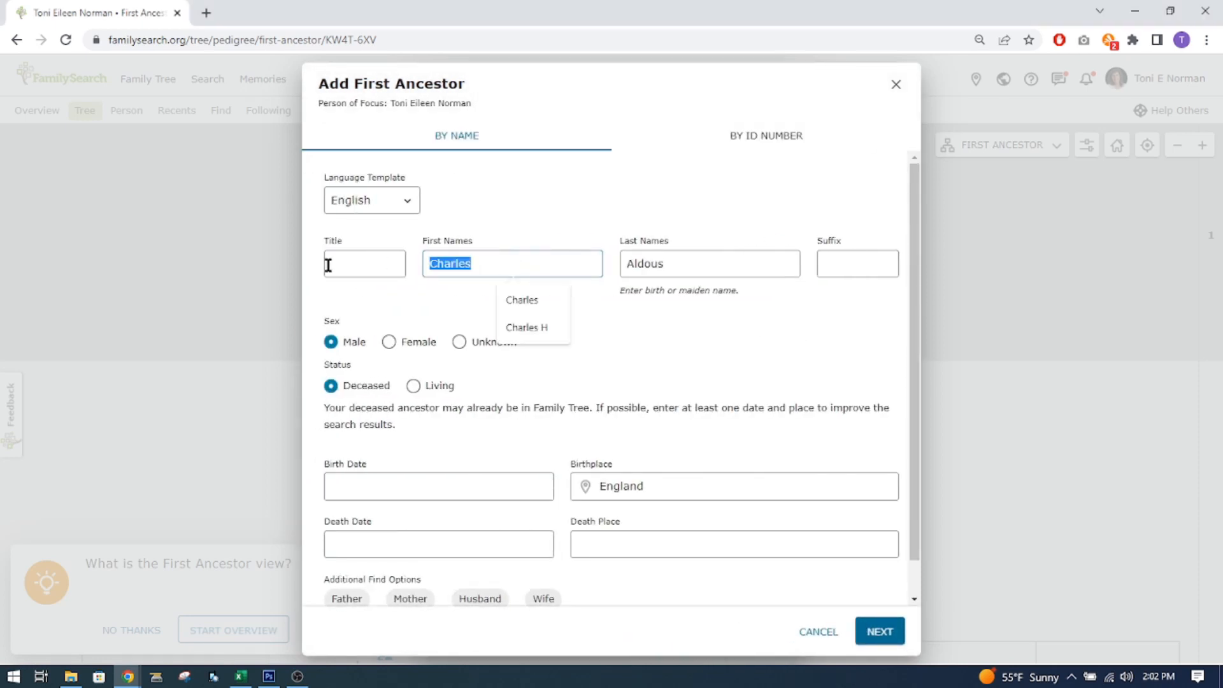
type("Samuel")
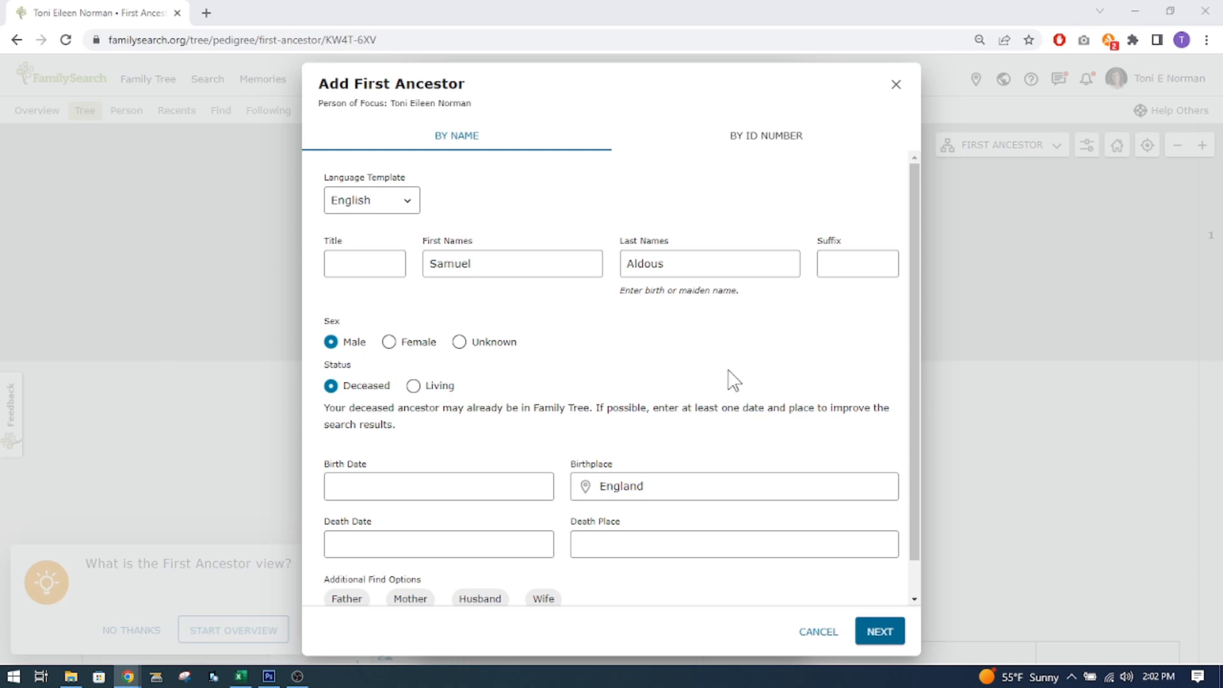
type("1")
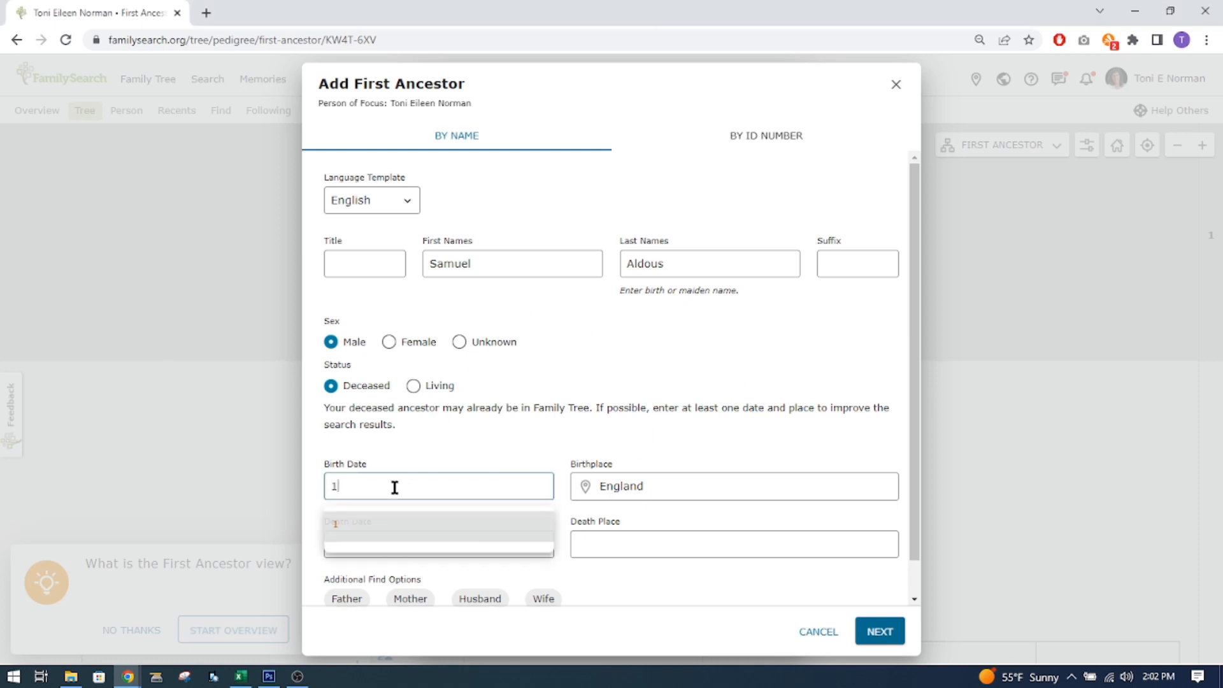
type("741")
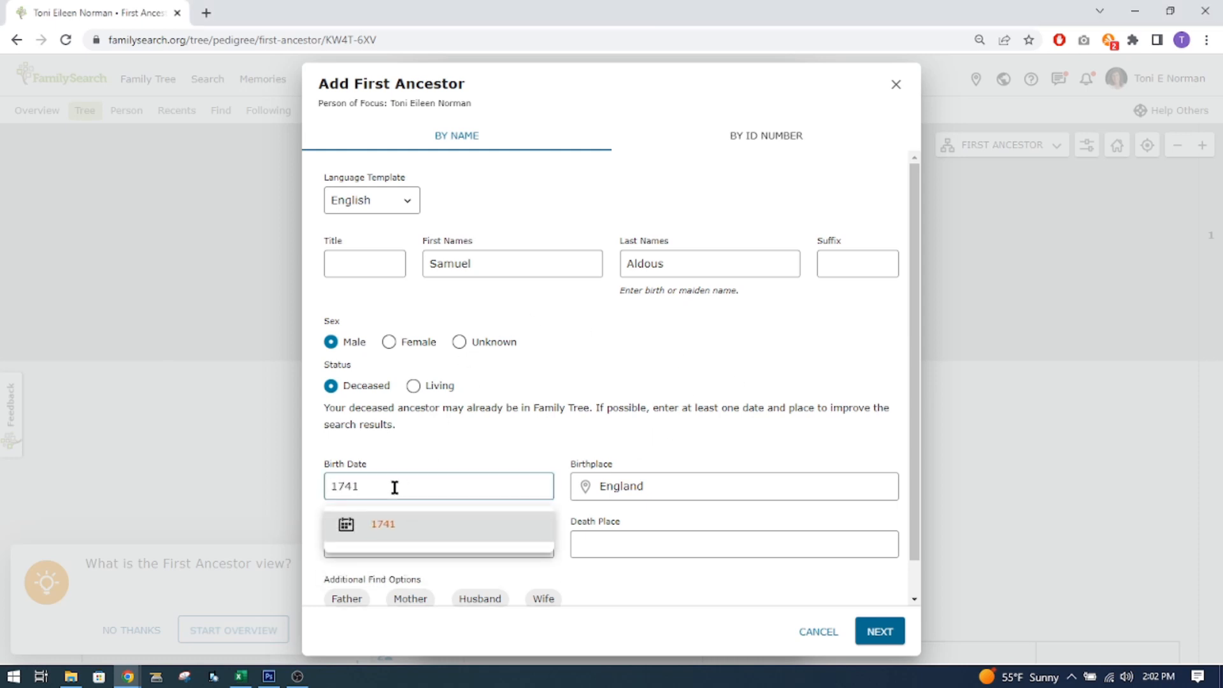
left_click(595, 489)
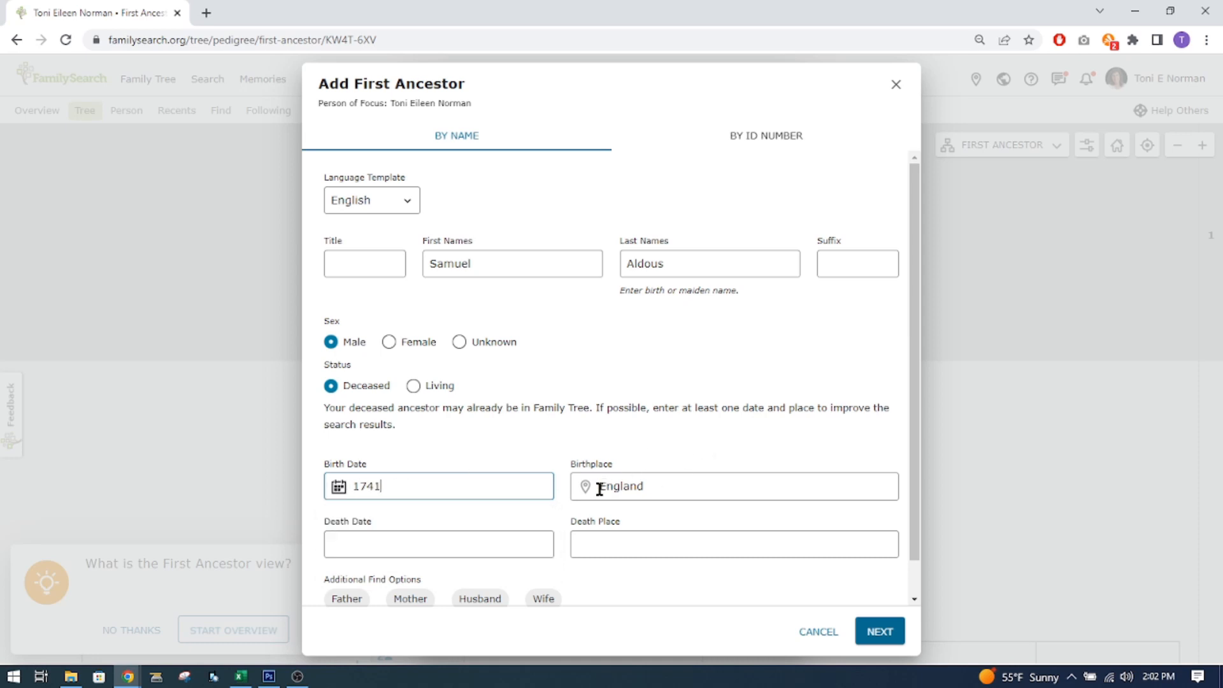
Set the birthplace to the standardized place Suffolk, England, United Kingdom.
type("Suffo")
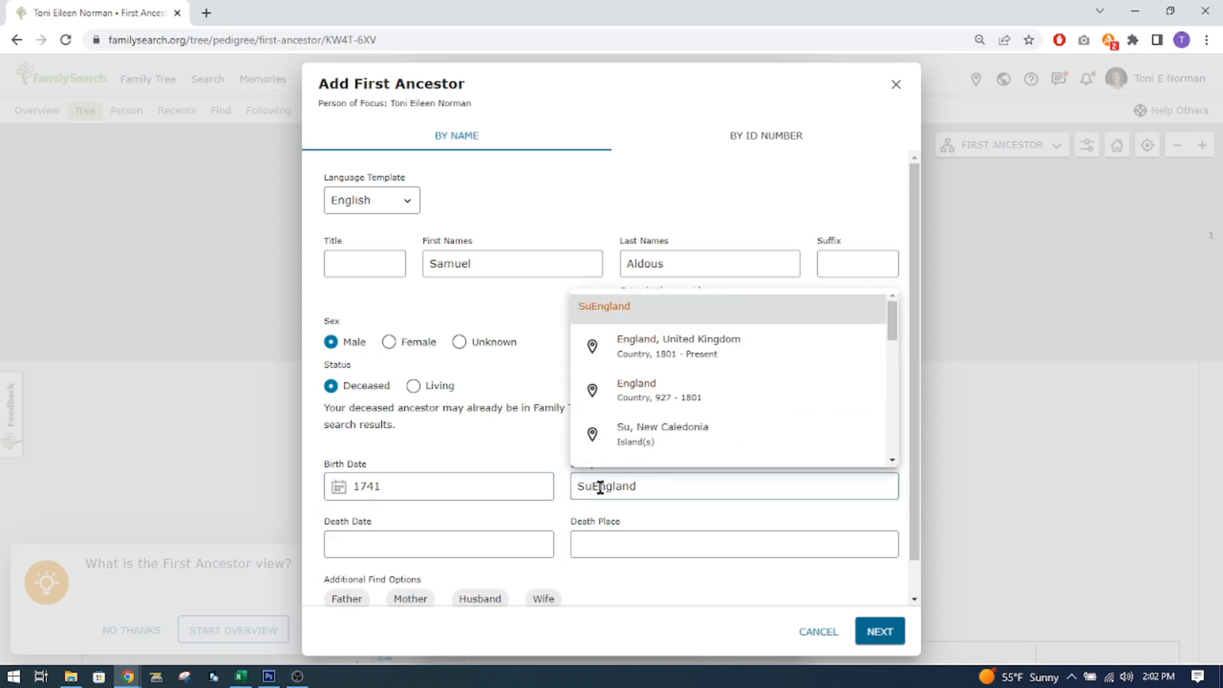
type("lk")
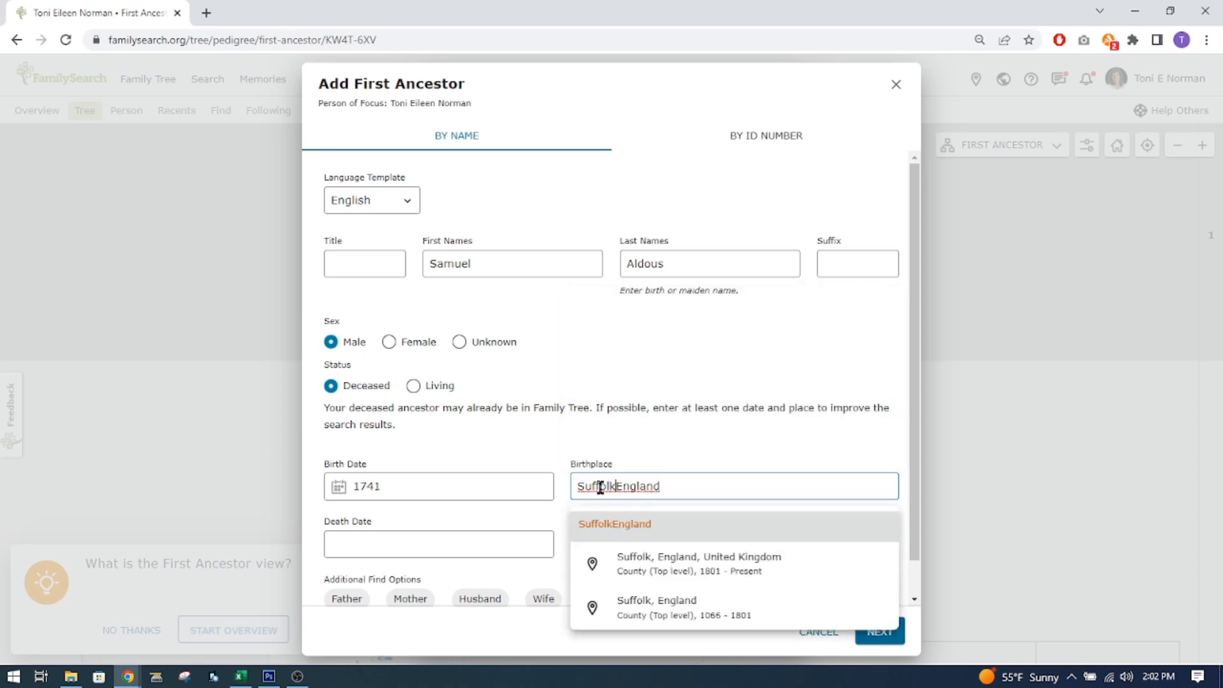
left_click(641, 556)
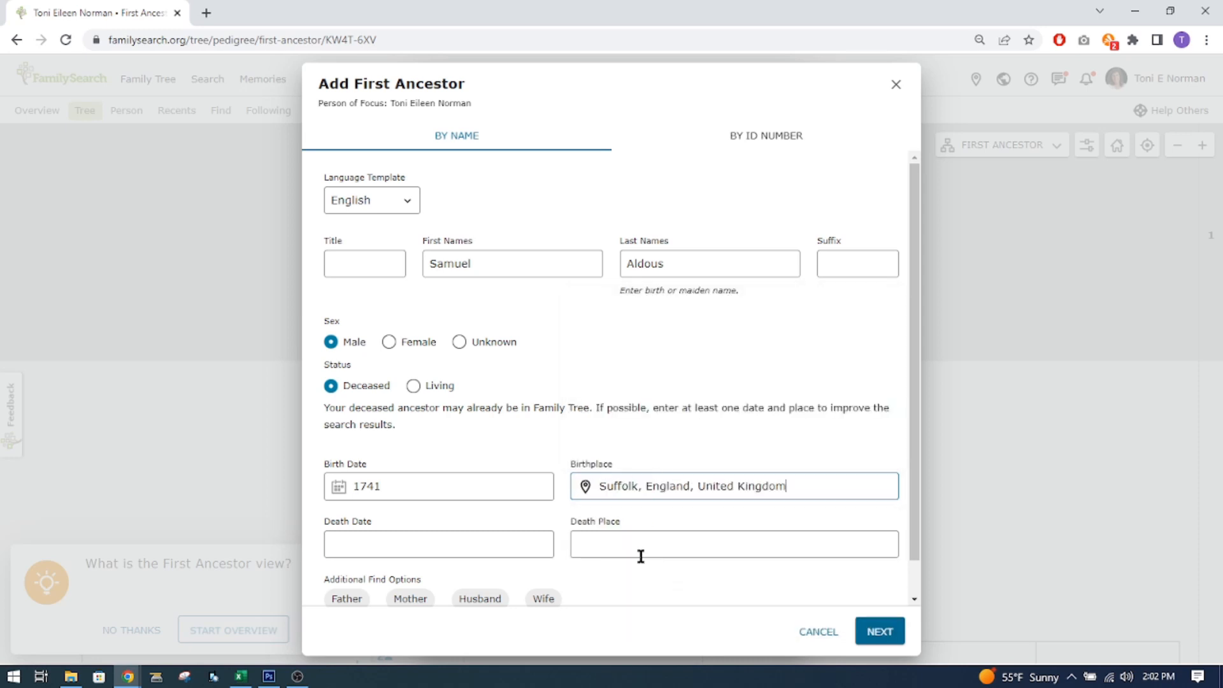
Enter December 1819 as the ancestor's standardized death date.
left_click(390, 545)
type("D")
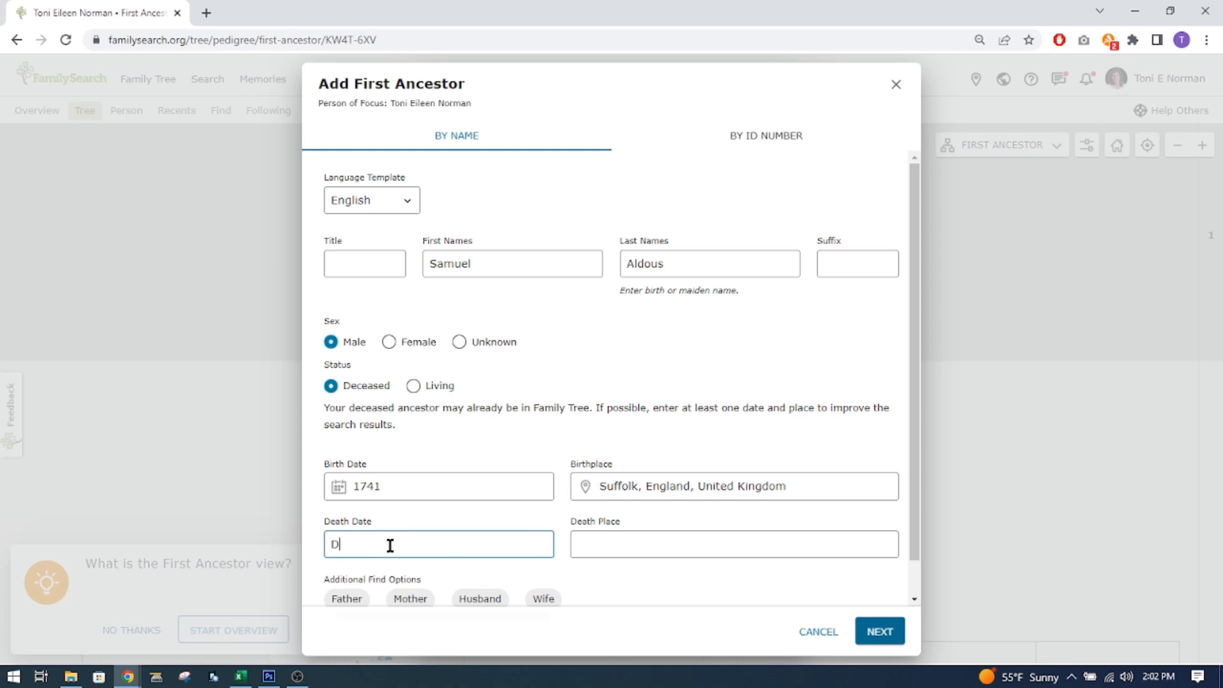
type("ecember")
type(" 181")
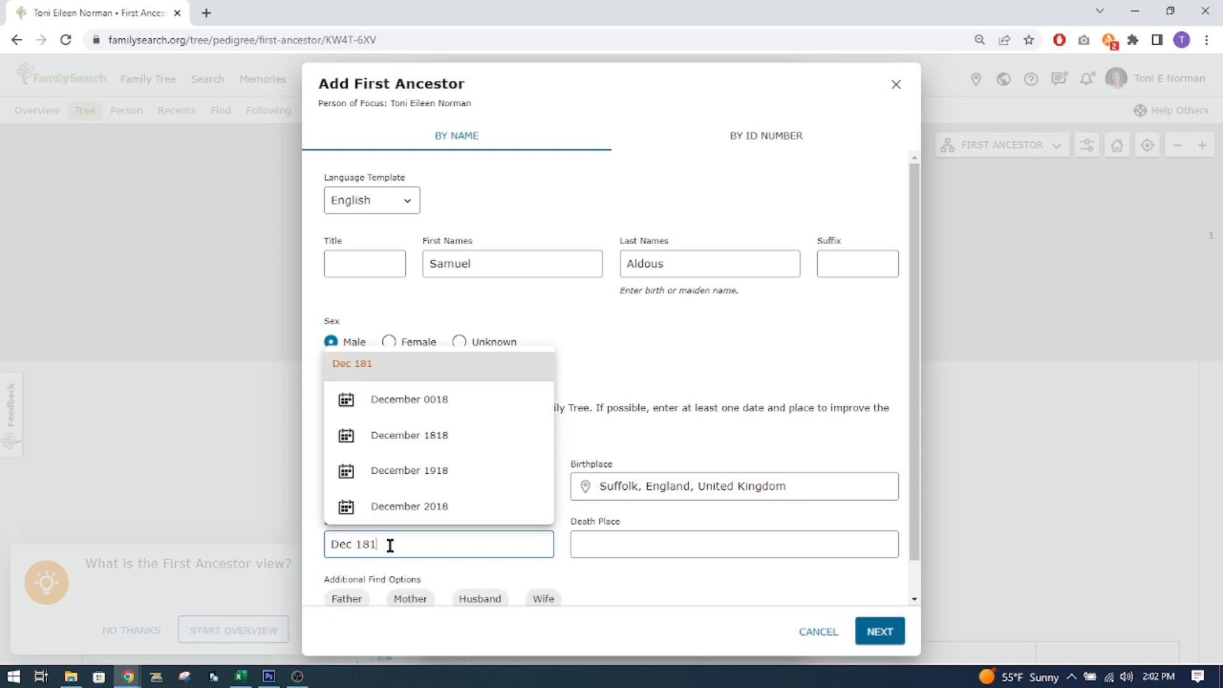
type("9")
left_click(410, 621)
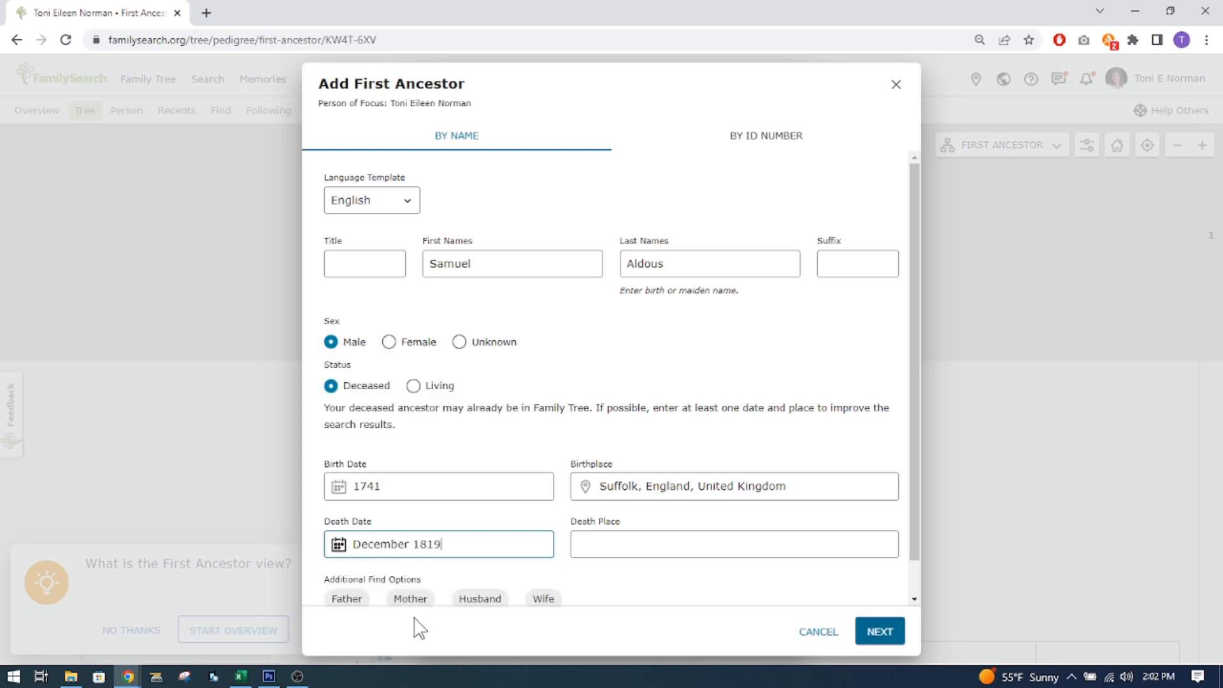
Set the death place to the standardized Suffolk, England, United Kingdom.
left_click(675, 546)
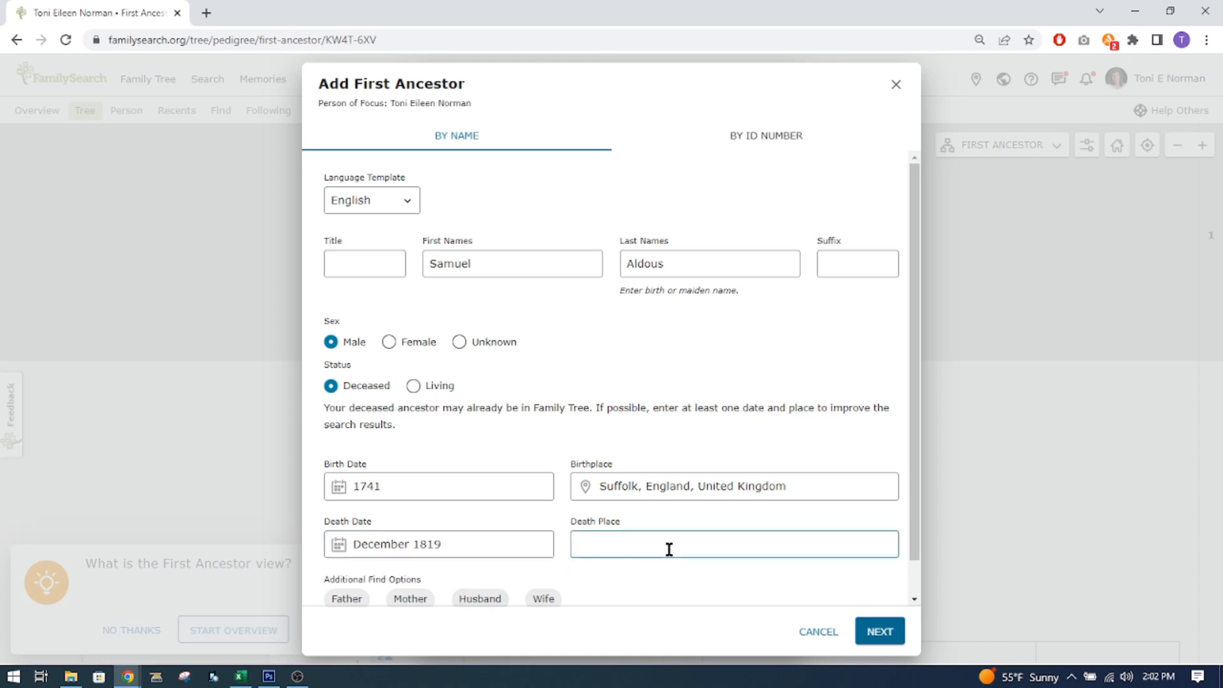
type("Suffolk")
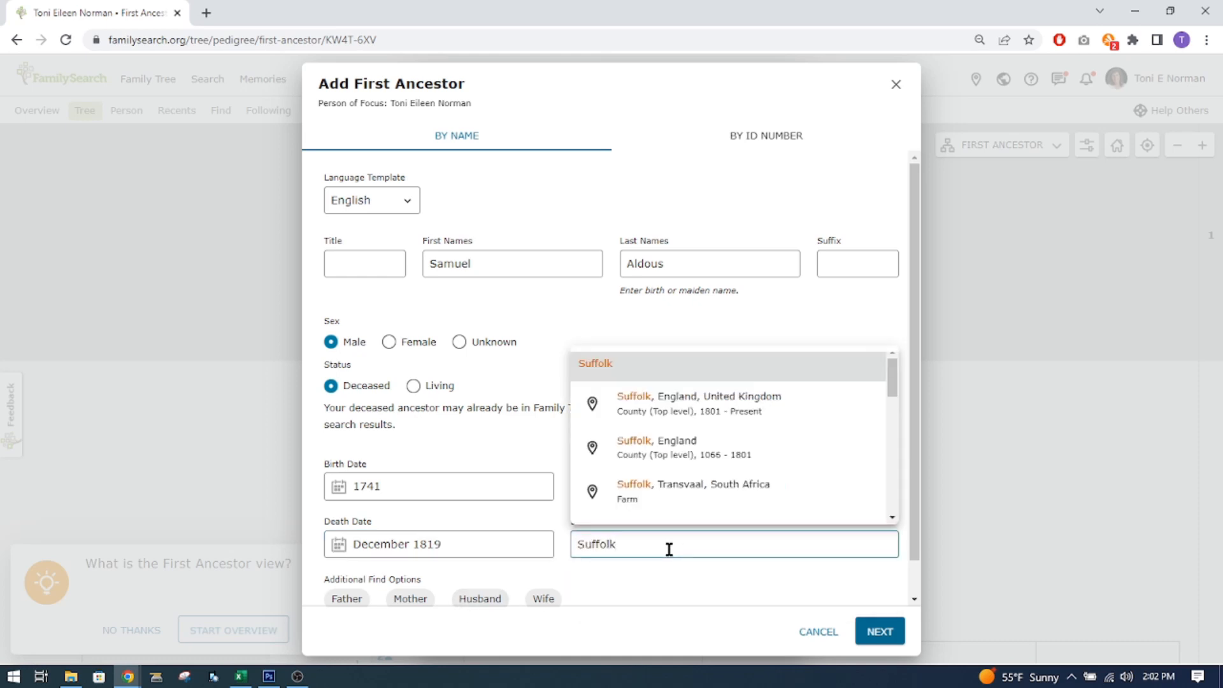
scroll(688, 443, "down", 1)
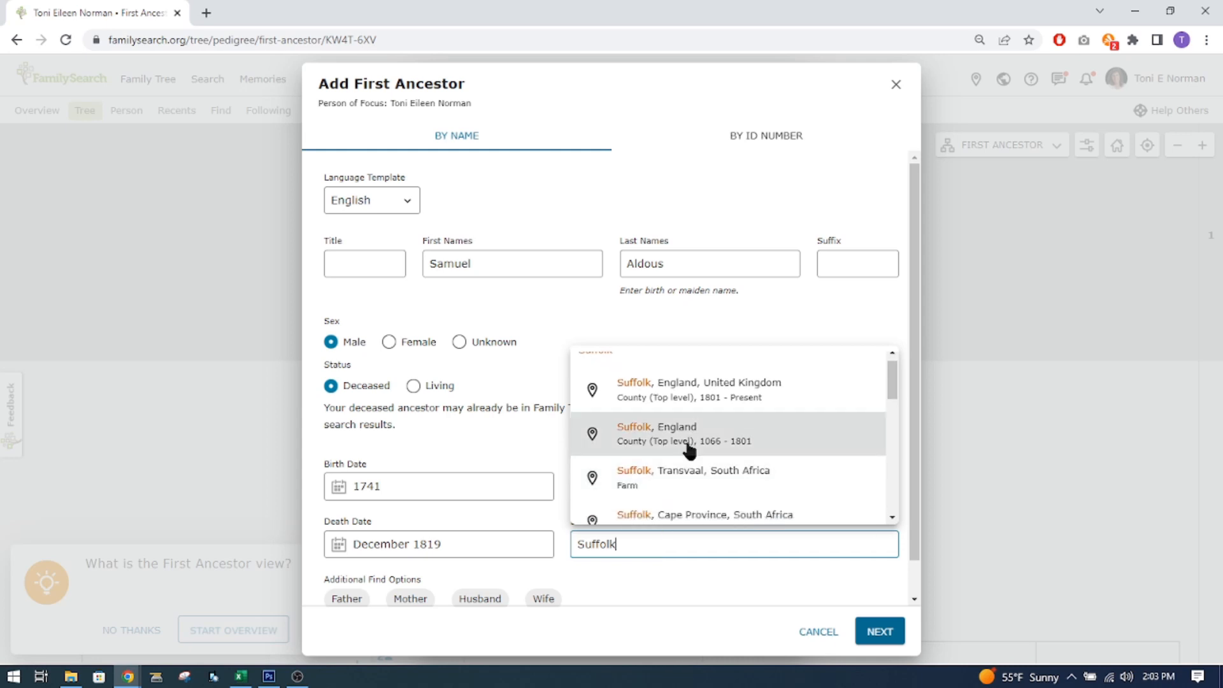
left_click(683, 396)
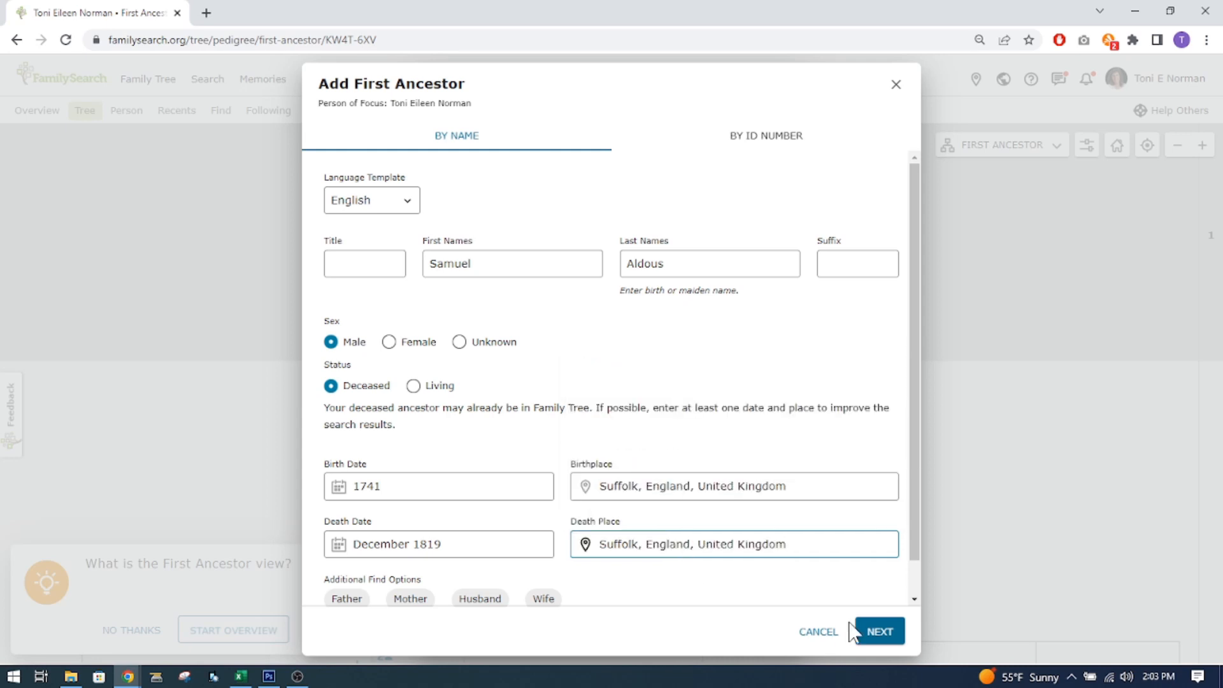
Find possible matches for the entered details, add the first match as the first ancestor and dismiss the confirmation message.
left_click(877, 632)
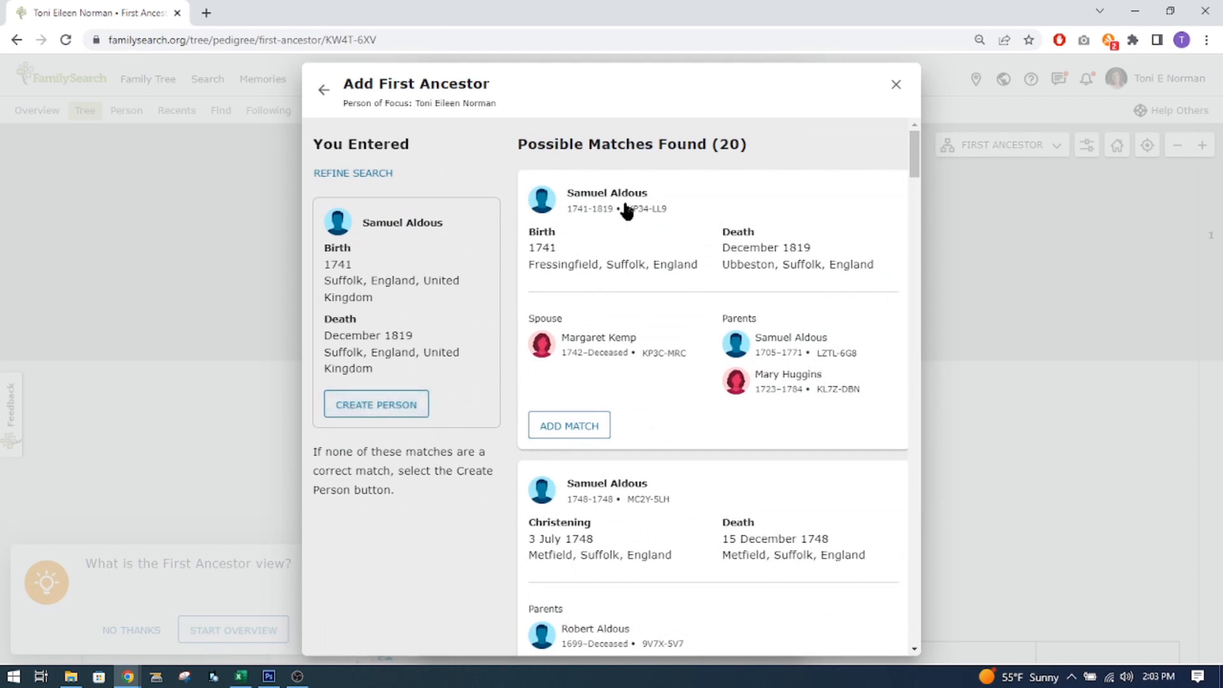
left_click(572, 426)
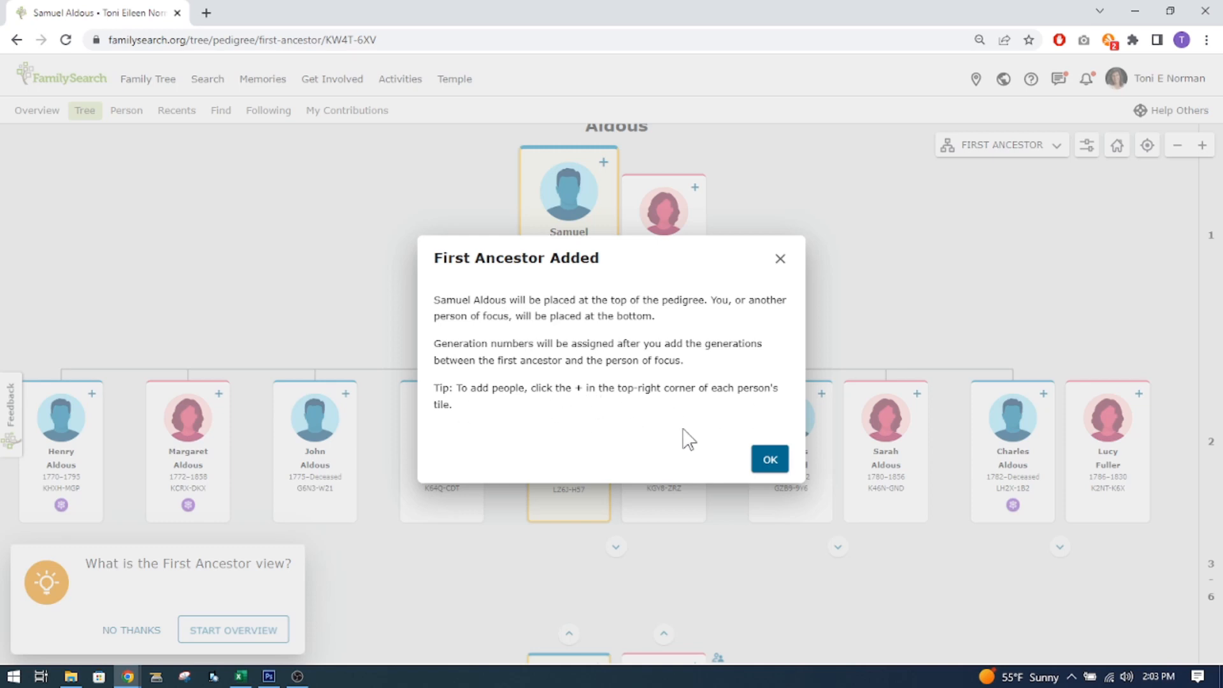
left_click(770, 459)
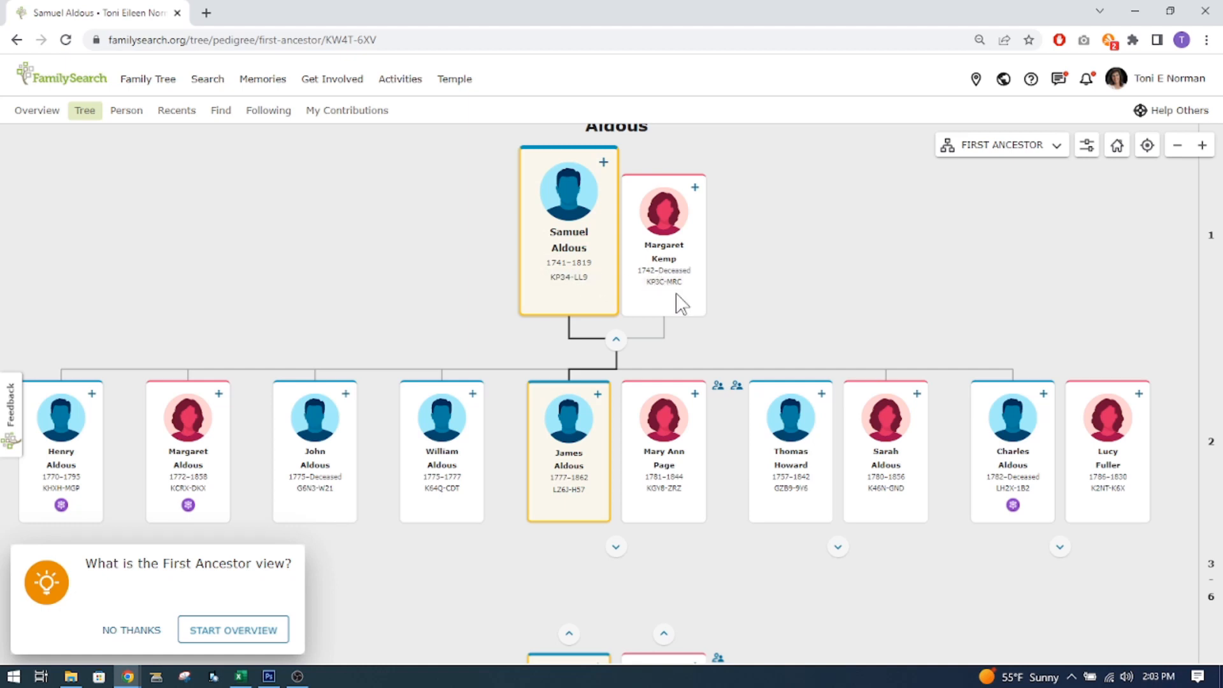
Expand the highlighted direct line below the first ancestor to show the children in generations 3 and 4.
left_click_drag(731, 335, 769, 234)
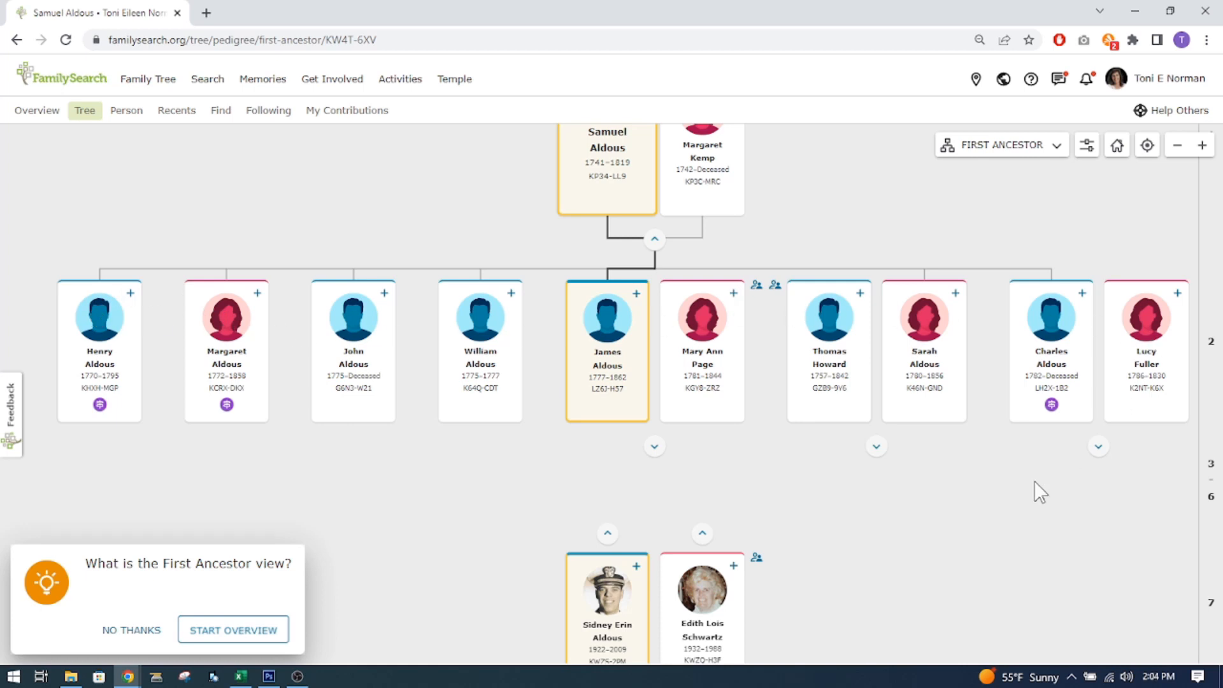
left_click(653, 445)
left_click_drag(808, 456, 813, 306)
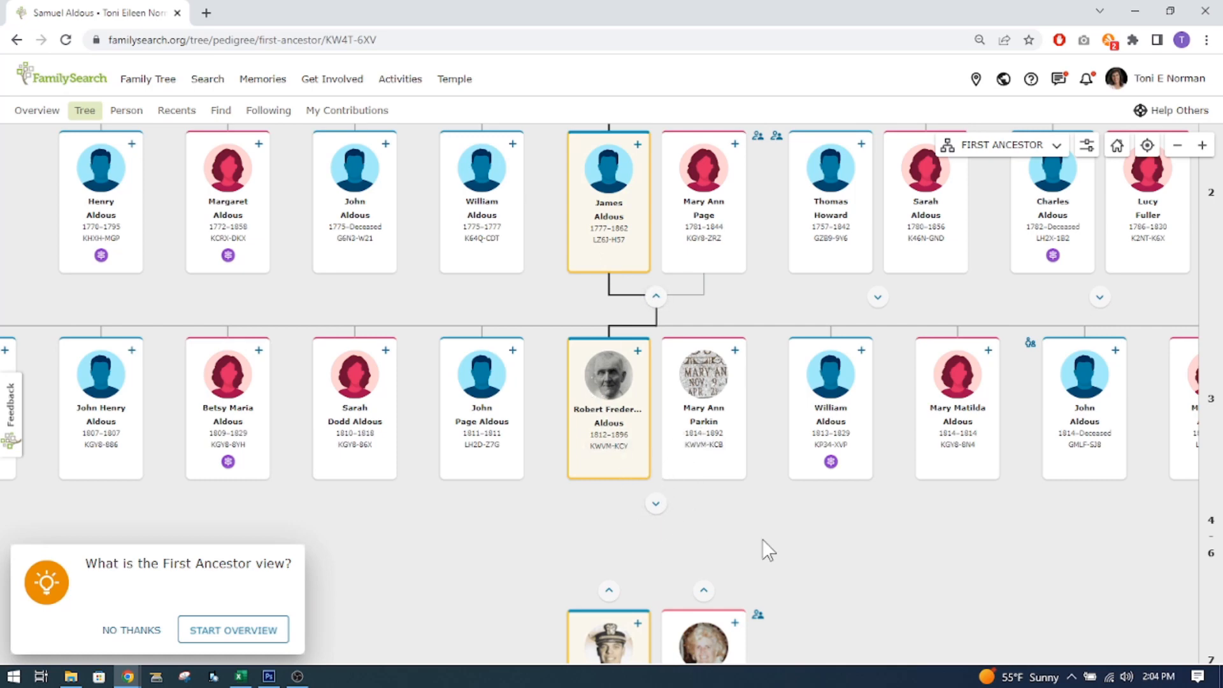
left_click_drag(761, 538, 746, 458)
left_click(639, 424)
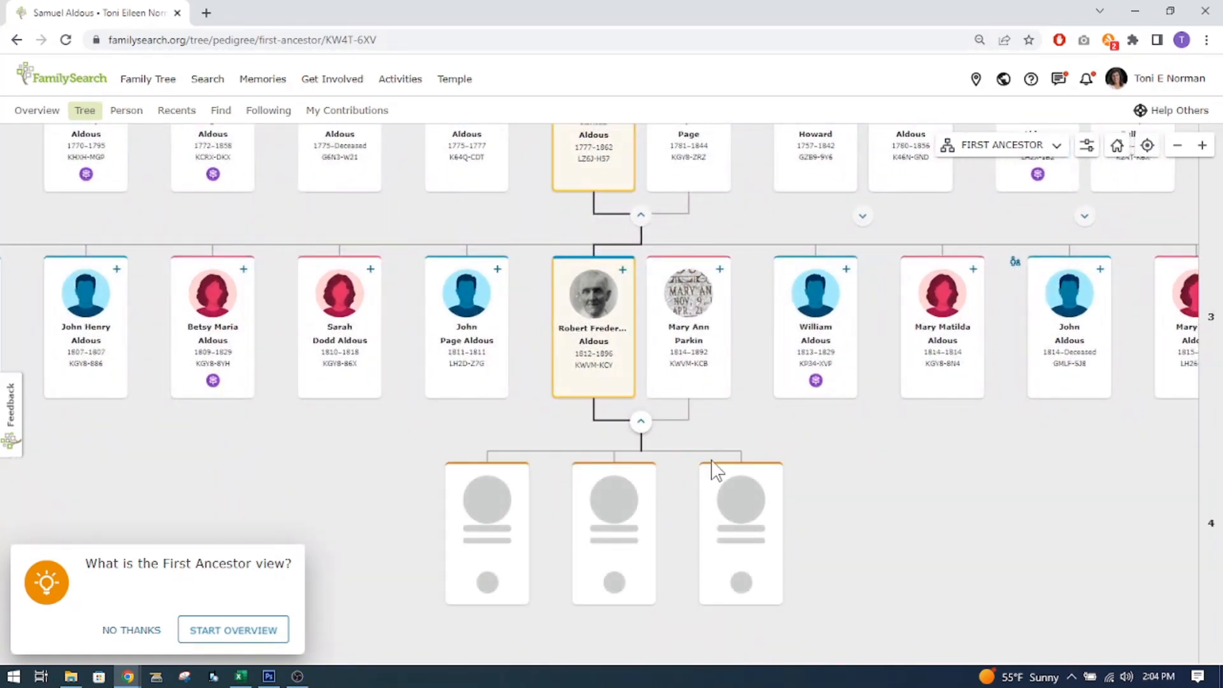
Expand generations 5 and 6 of the highlighted direct line, and all the children in generation 7.
left_click_drag(879, 503, 861, 383)
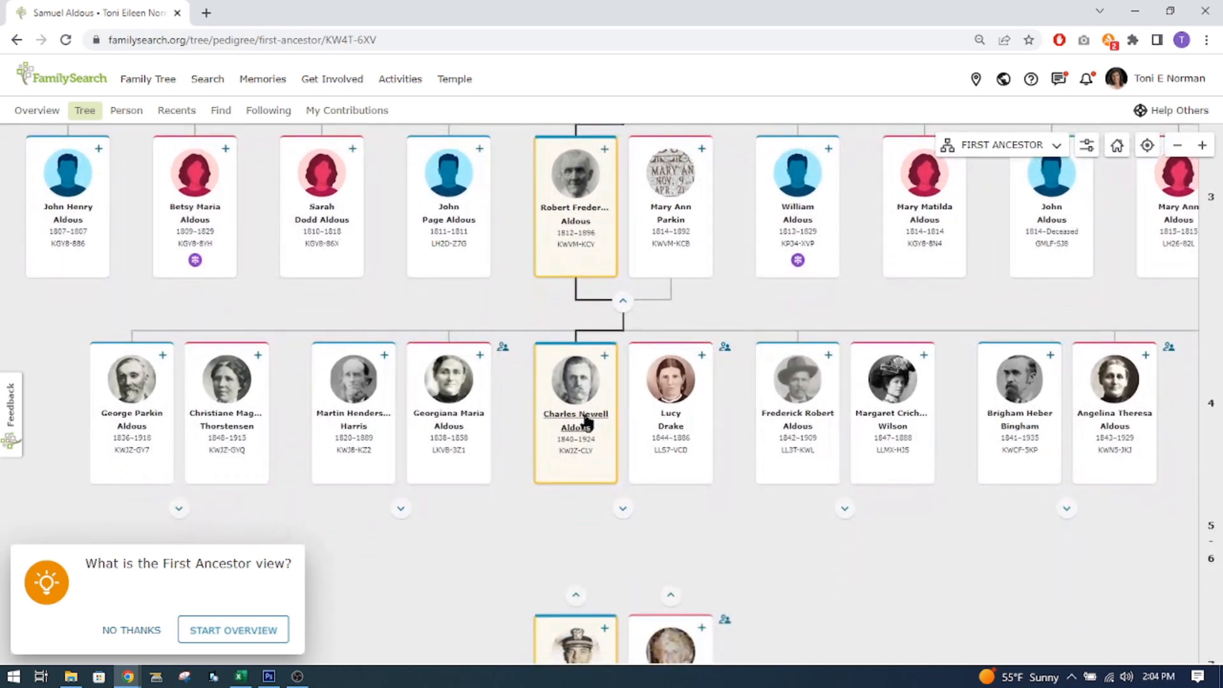
left_click(625, 507)
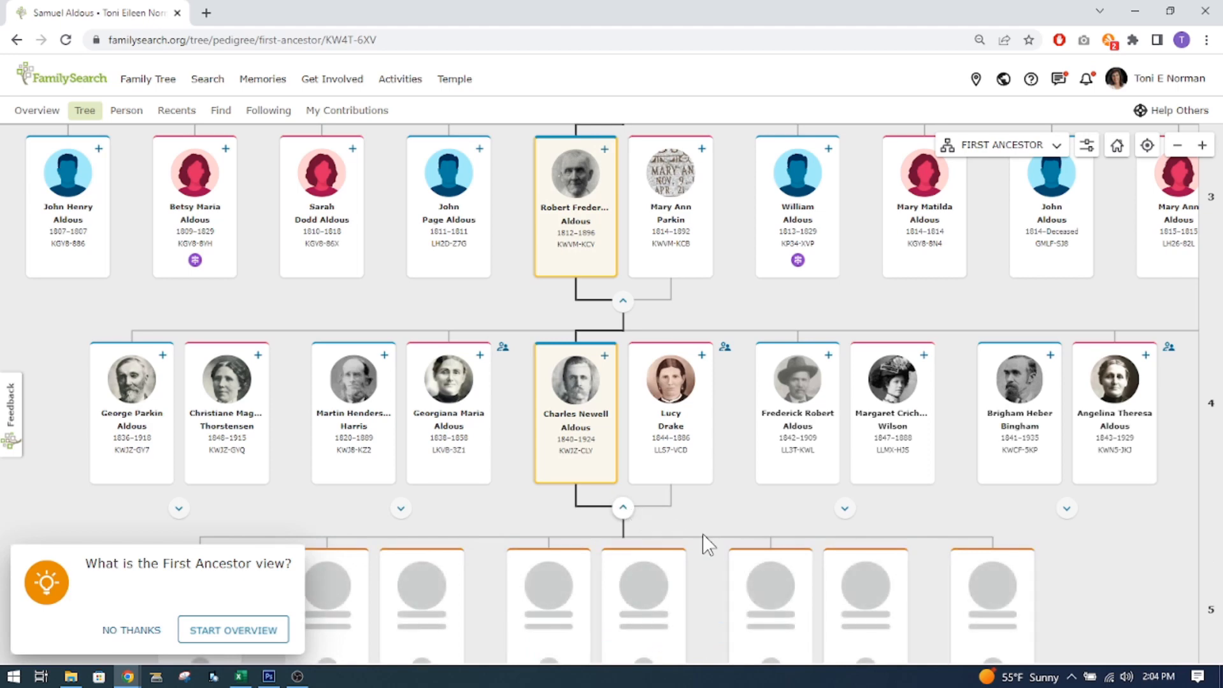
left_click_drag(703, 534, 716, 364)
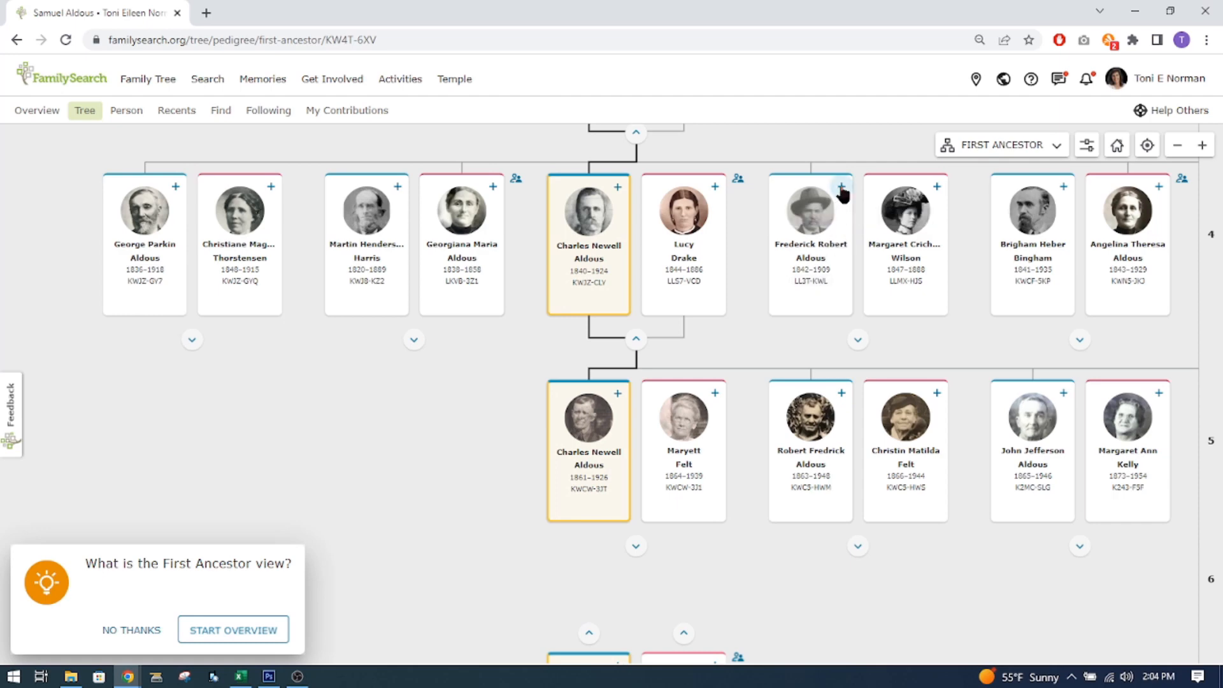
scroll(434, 439, "down", 3)
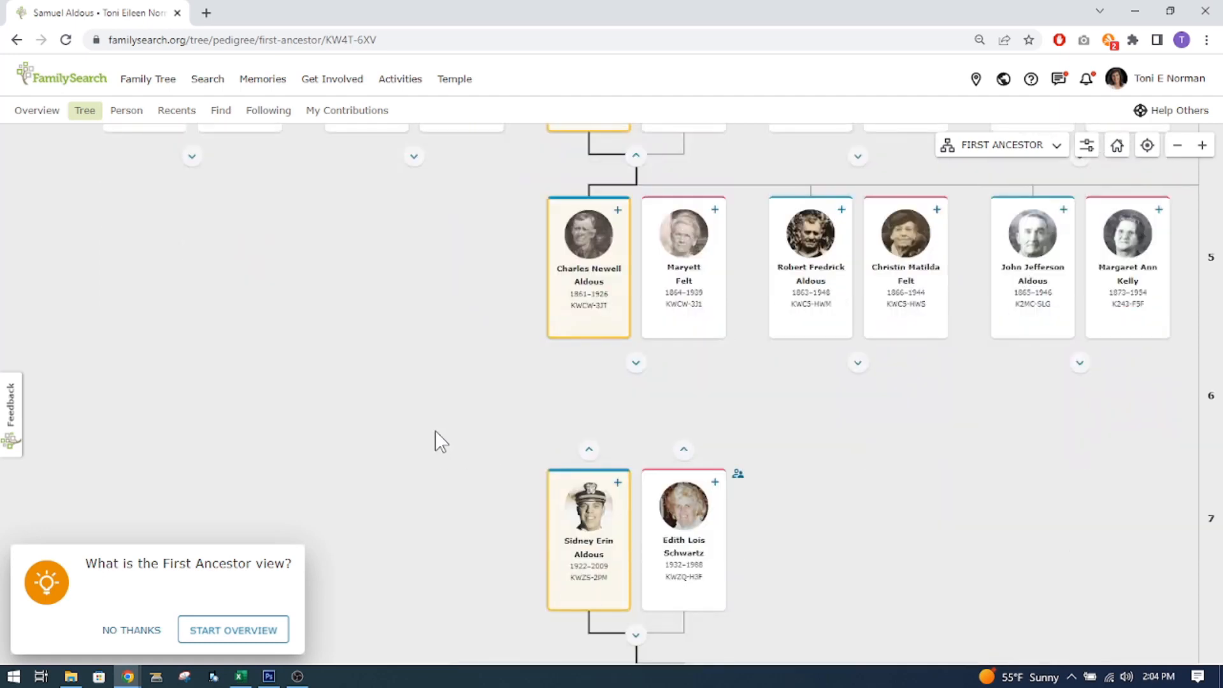
left_click(636, 363)
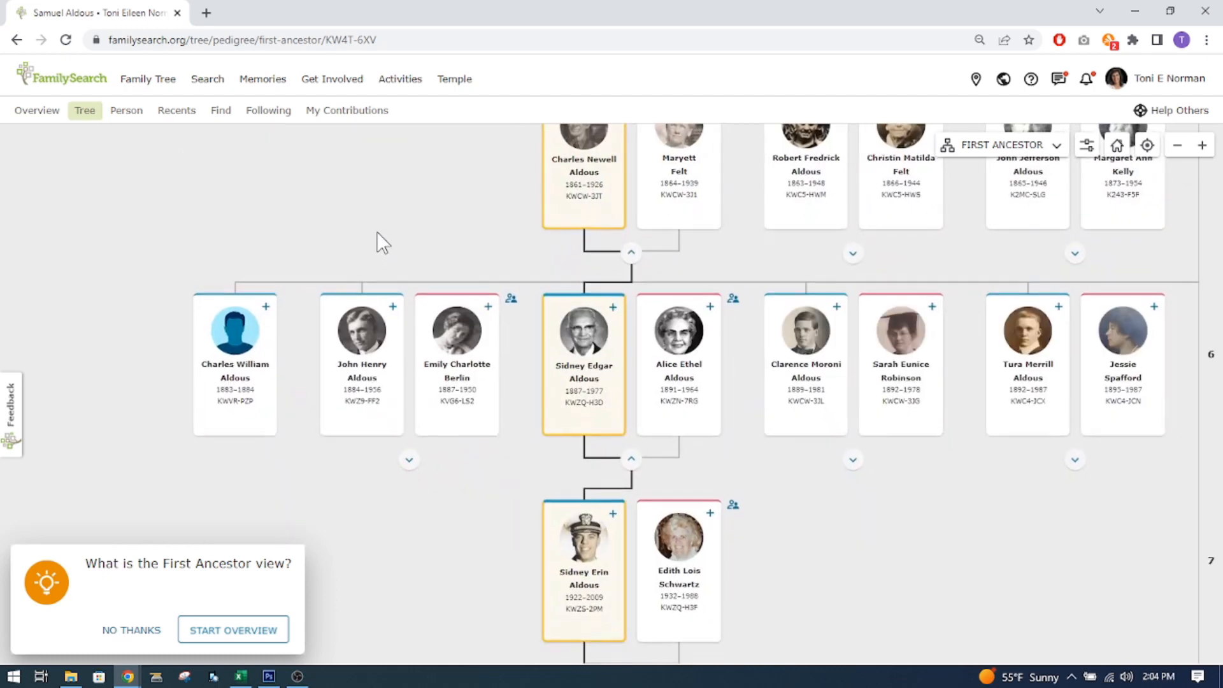
left_click(630, 459)
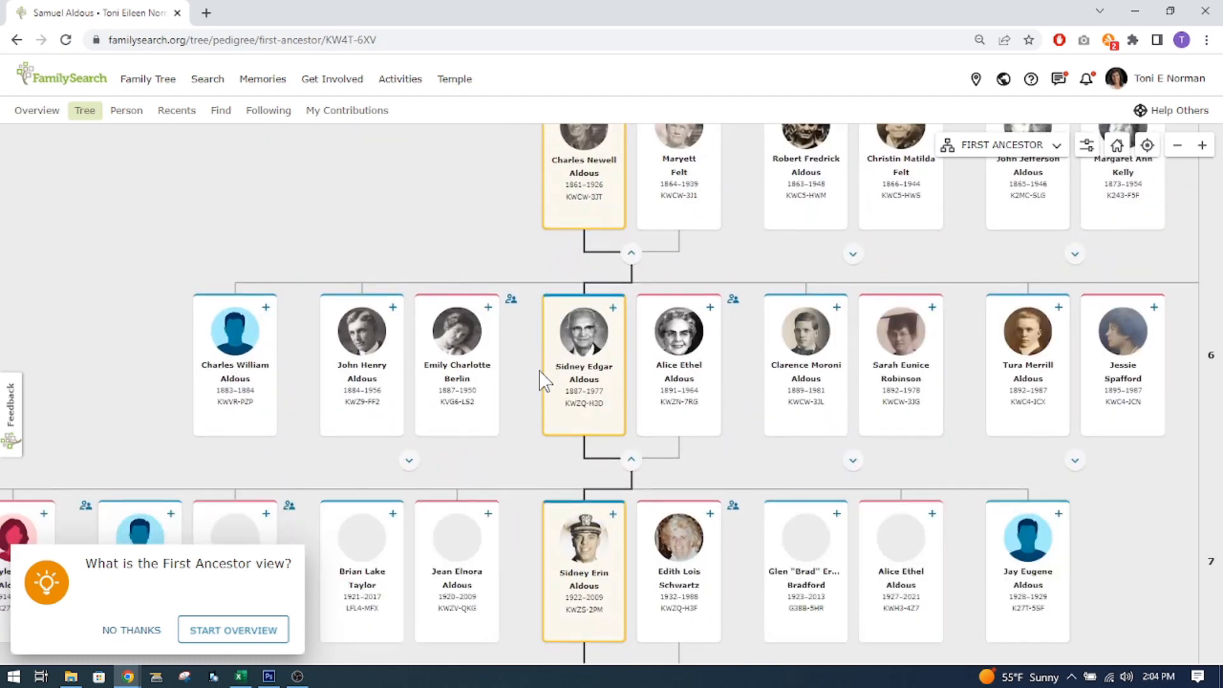
Review the expanded direct line from generation 7 back up to the first ancestor couple.
left_click_drag(531, 481, 461, 588)
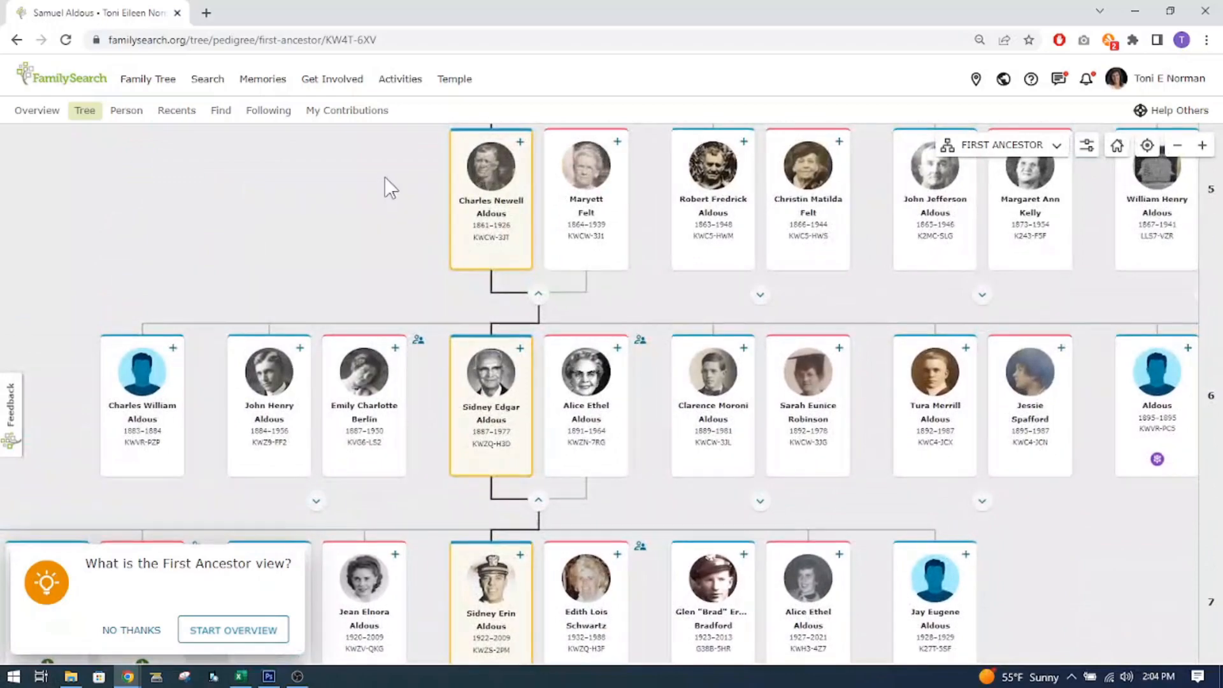
left_click_drag(384, 179, 389, 396)
left_click_drag(436, 312, 429, 507)
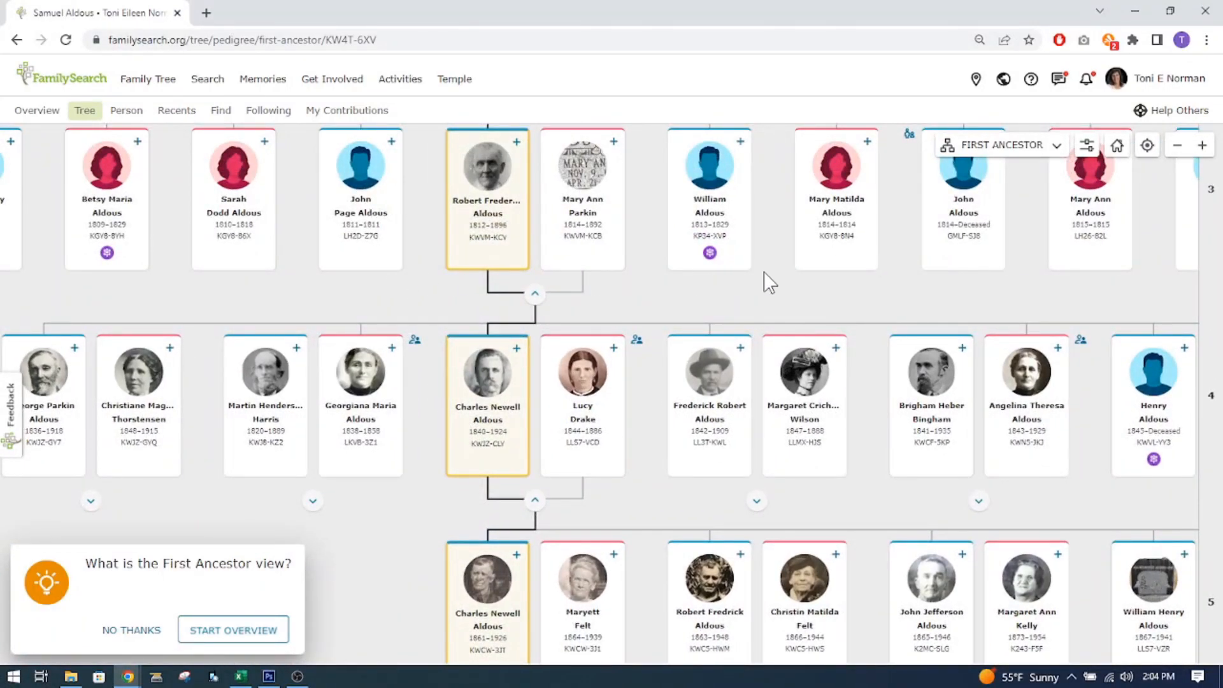
left_click_drag(769, 281, 758, 401)
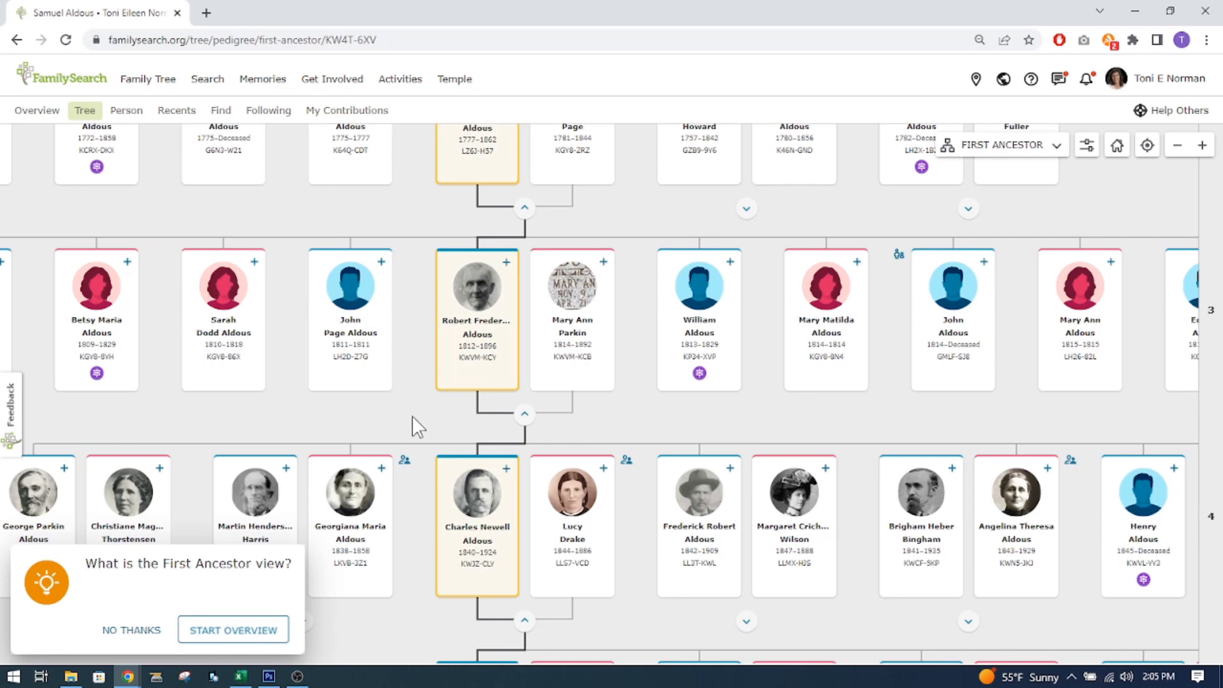
scroll(423, 346, "up", 3)
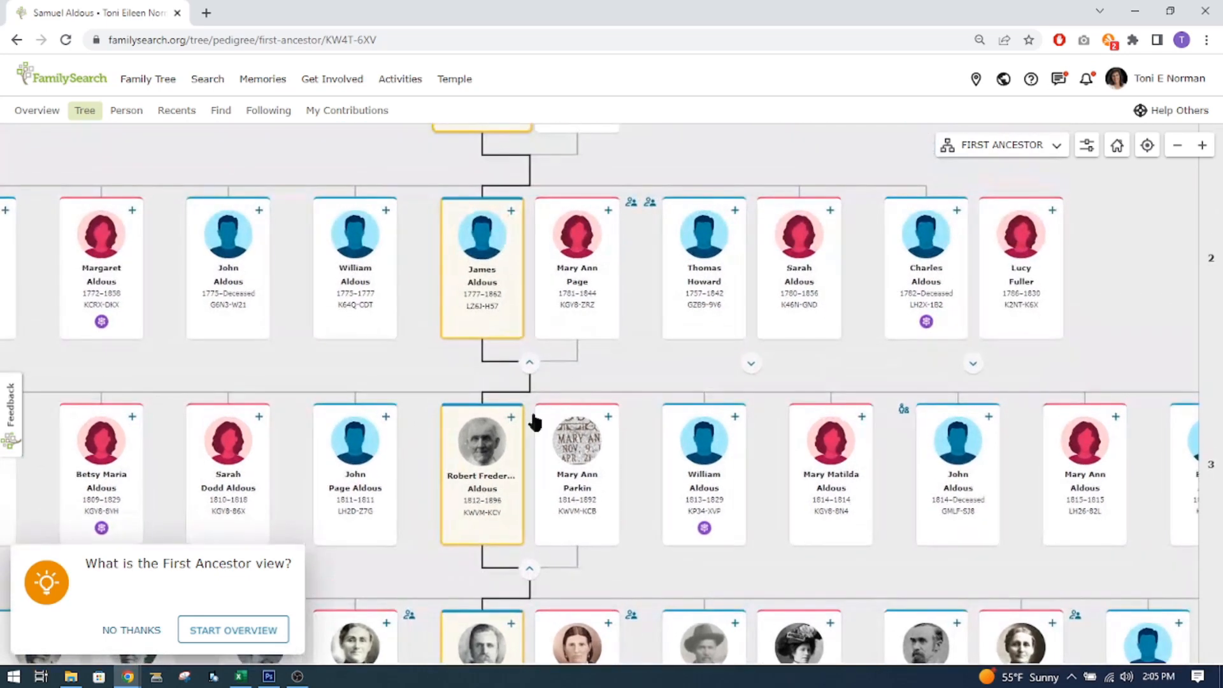
scroll(637, 336, "up", 2)
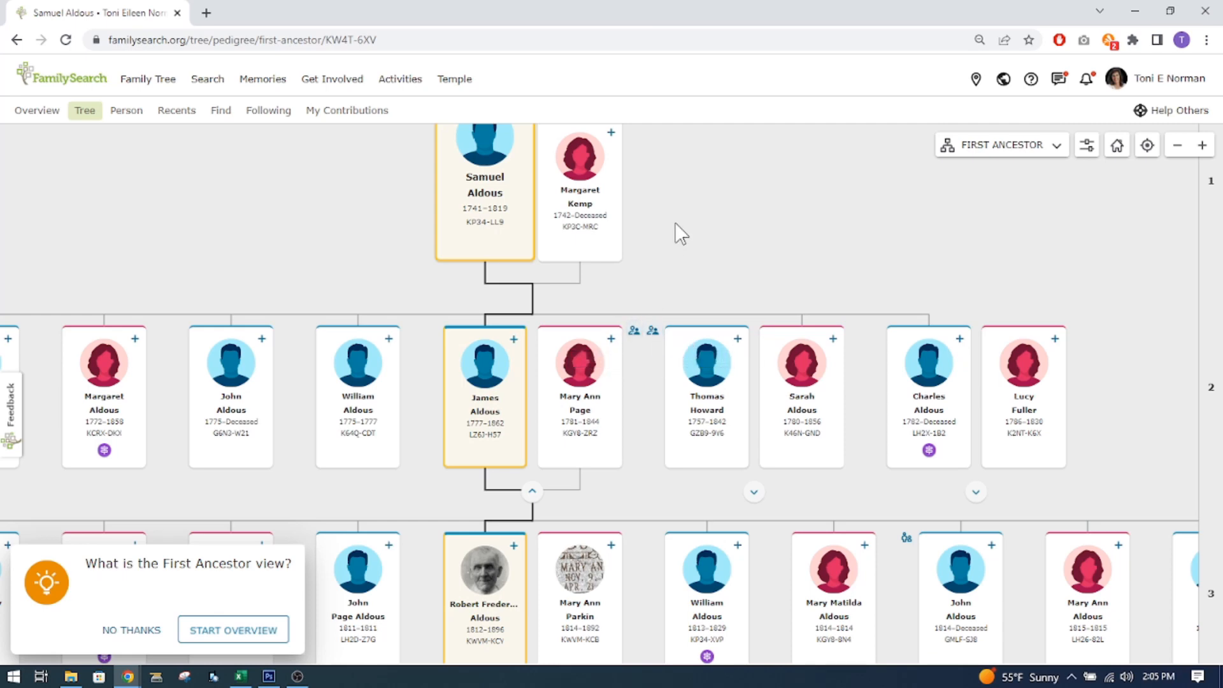
left_click_drag(688, 231, 621, 401)
Examine the siblings and spouses along the line in generations 2 to 5, and return to the first ancestor.
scroll(630, 402, "down", 6)
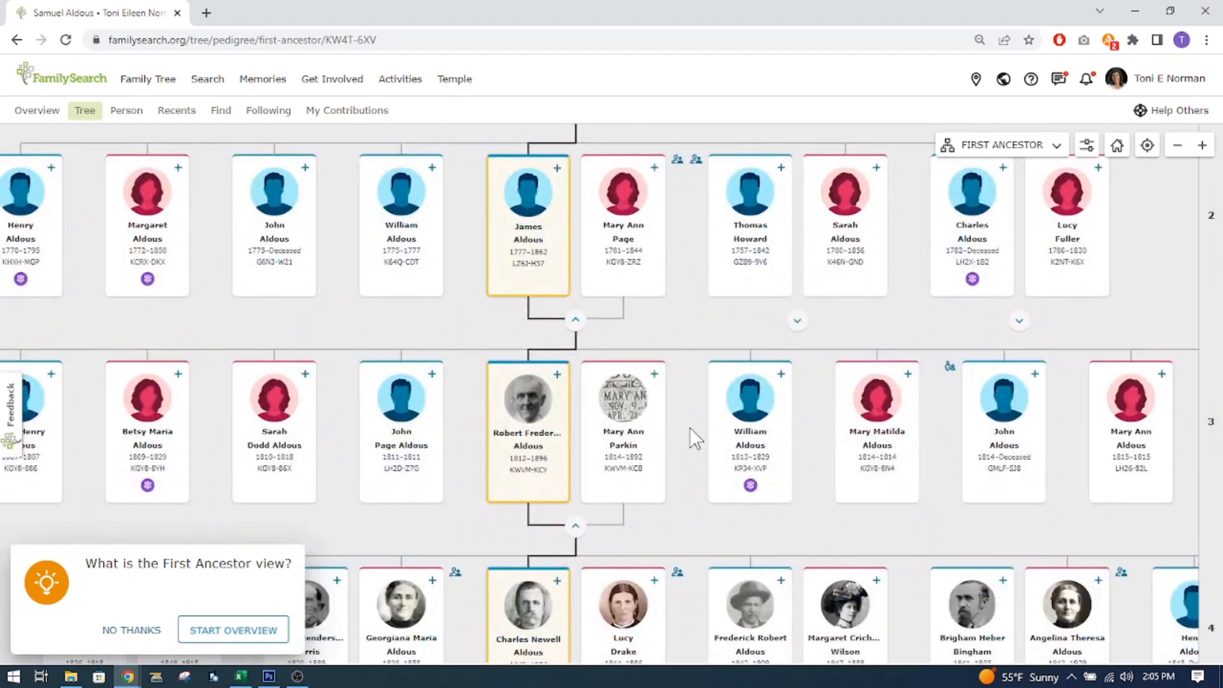
left_click_drag(689, 427, 697, 391)
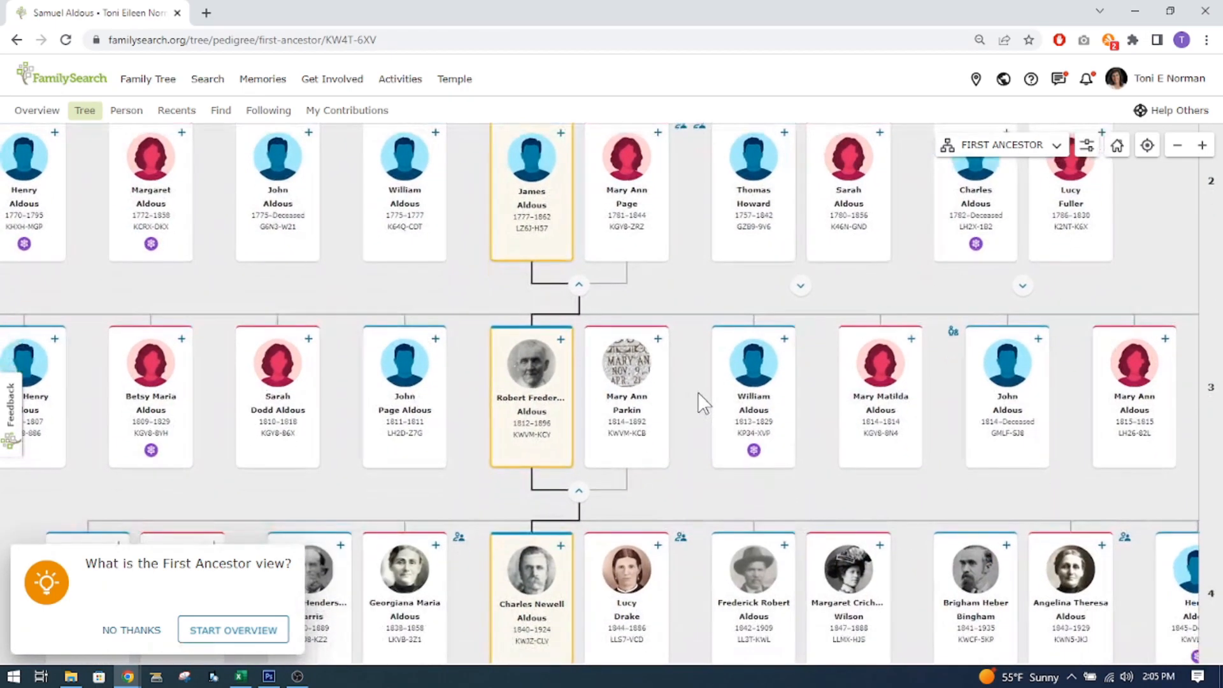
scroll(709, 508, "down", 2)
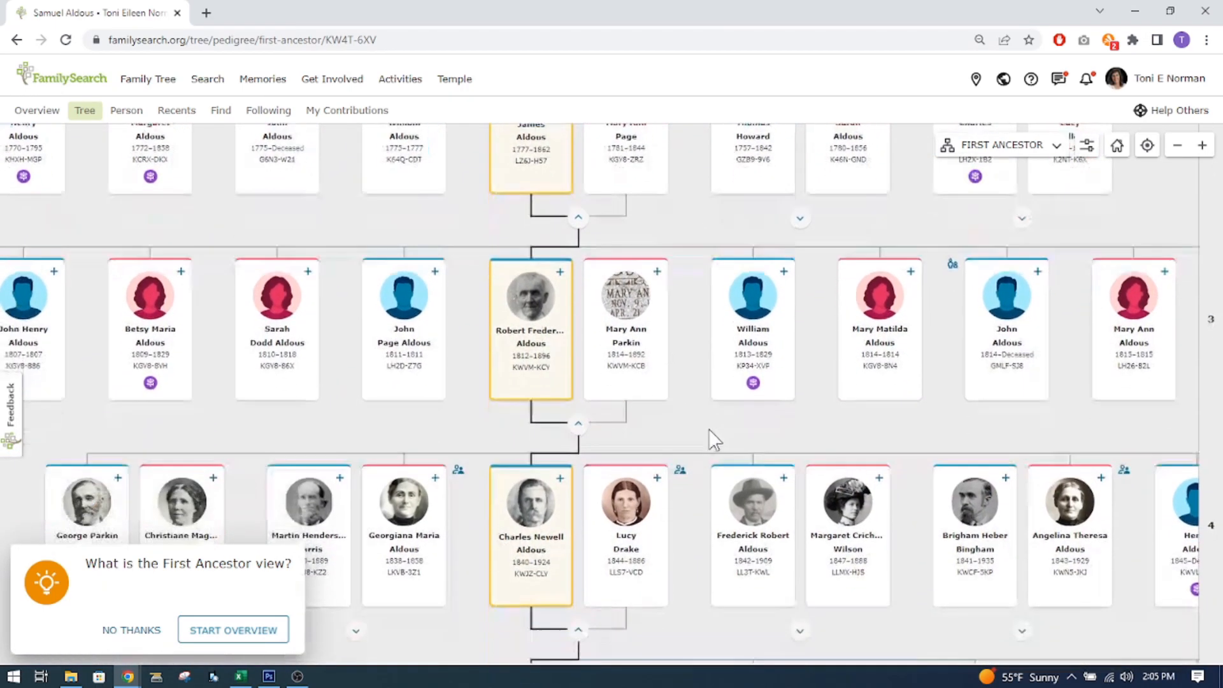
left_click_drag(705, 600, 693, 554)
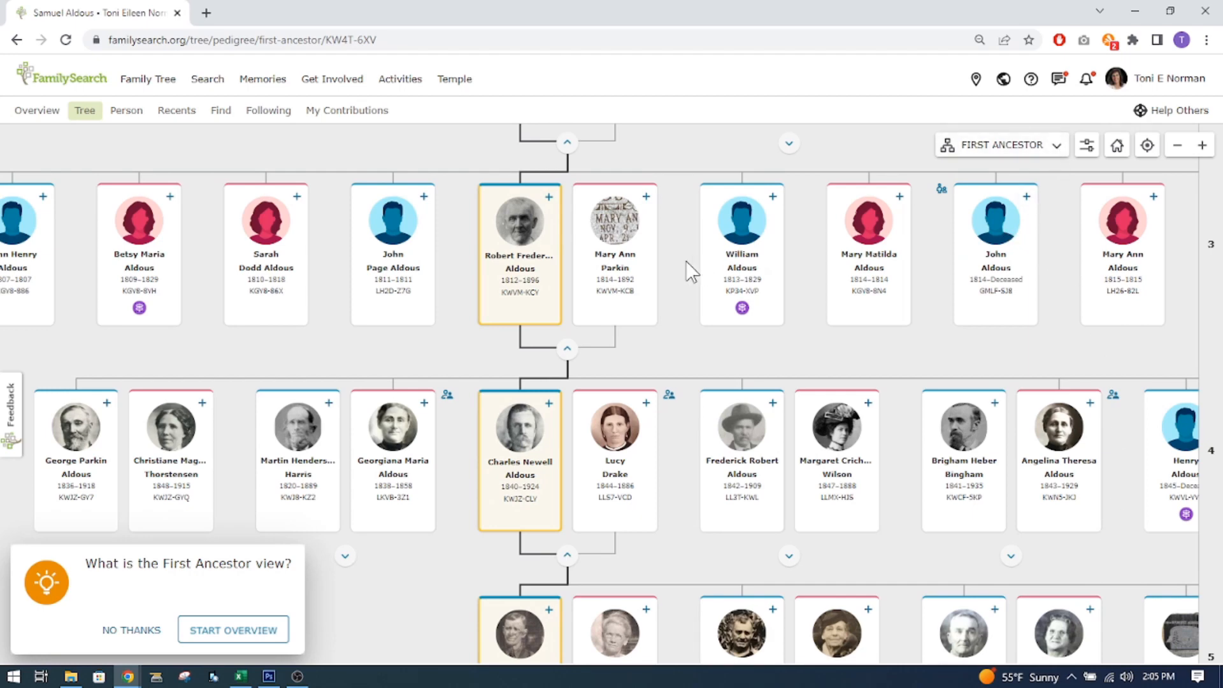
scroll(663, 319, "up", 4)
scroll(662, 270, "up", 3)
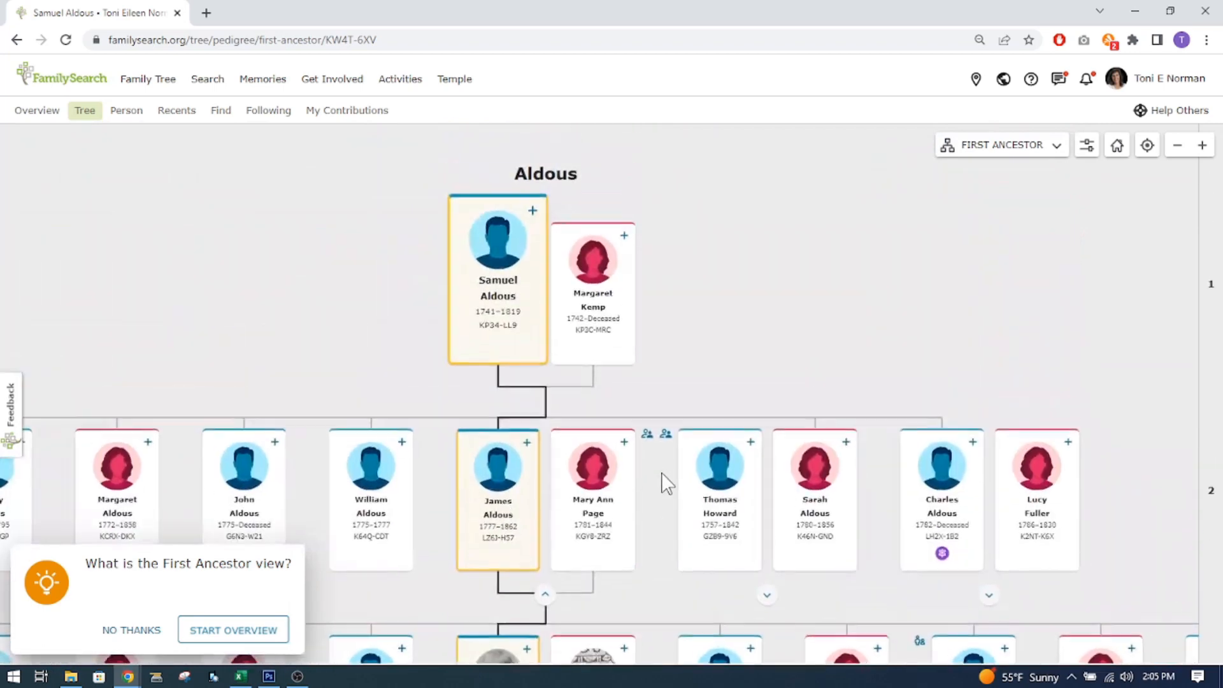
left_click_drag(702, 339, 729, 316)
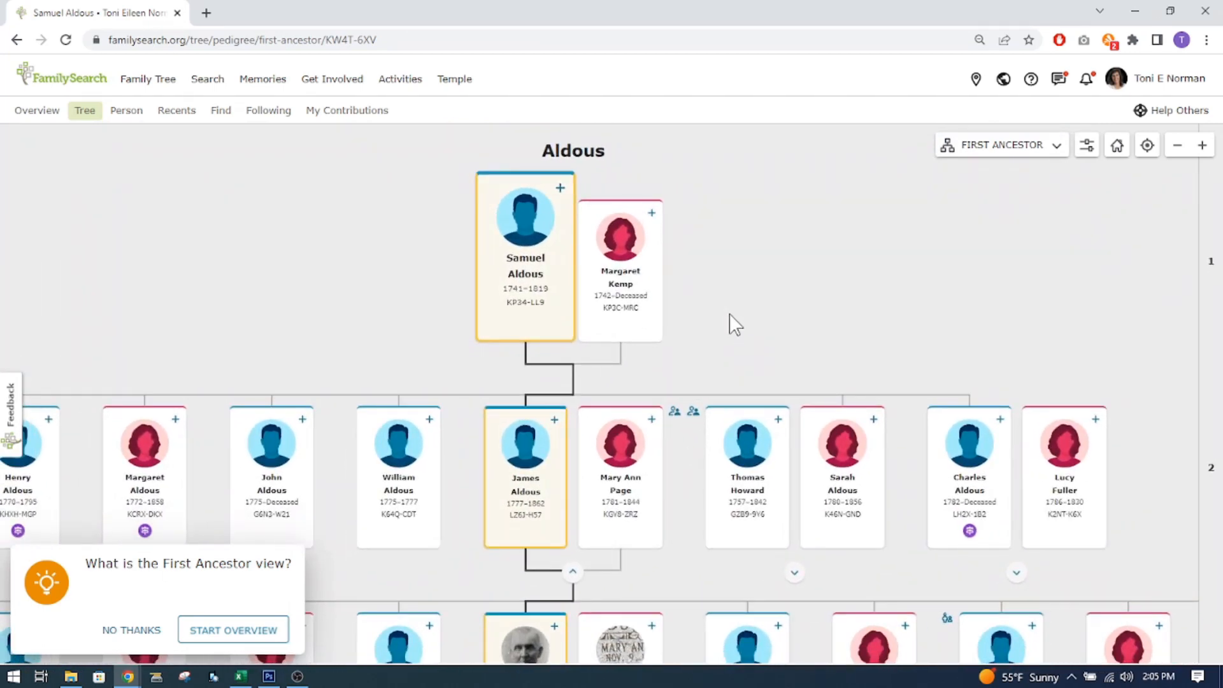